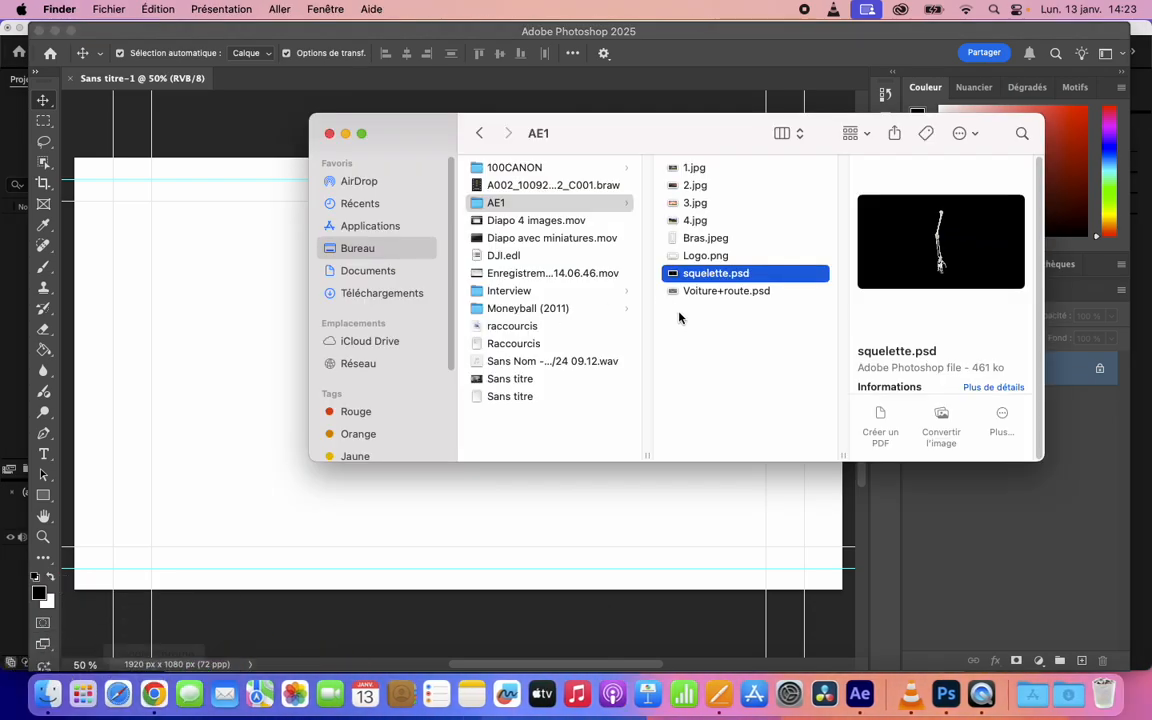
Step: Place Bras.jpeg into the document and enlarge it to nearly the full height of the canvas
left_click_drag(719, 241, 283, 373)
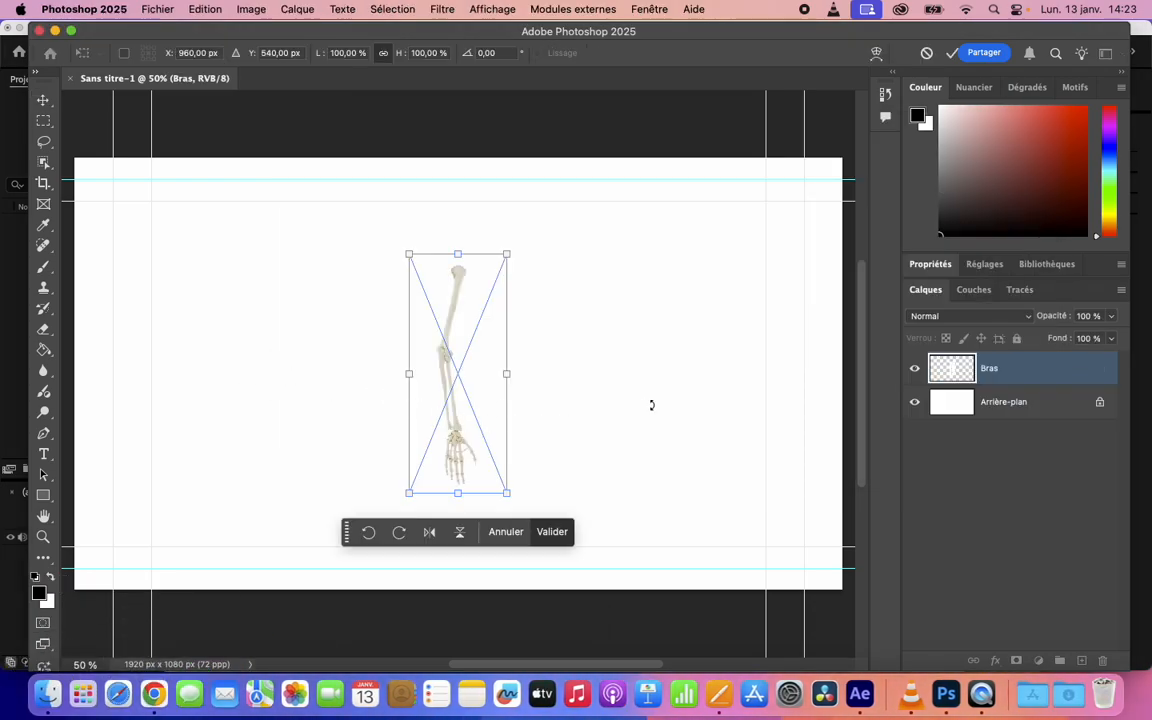
key("Return")
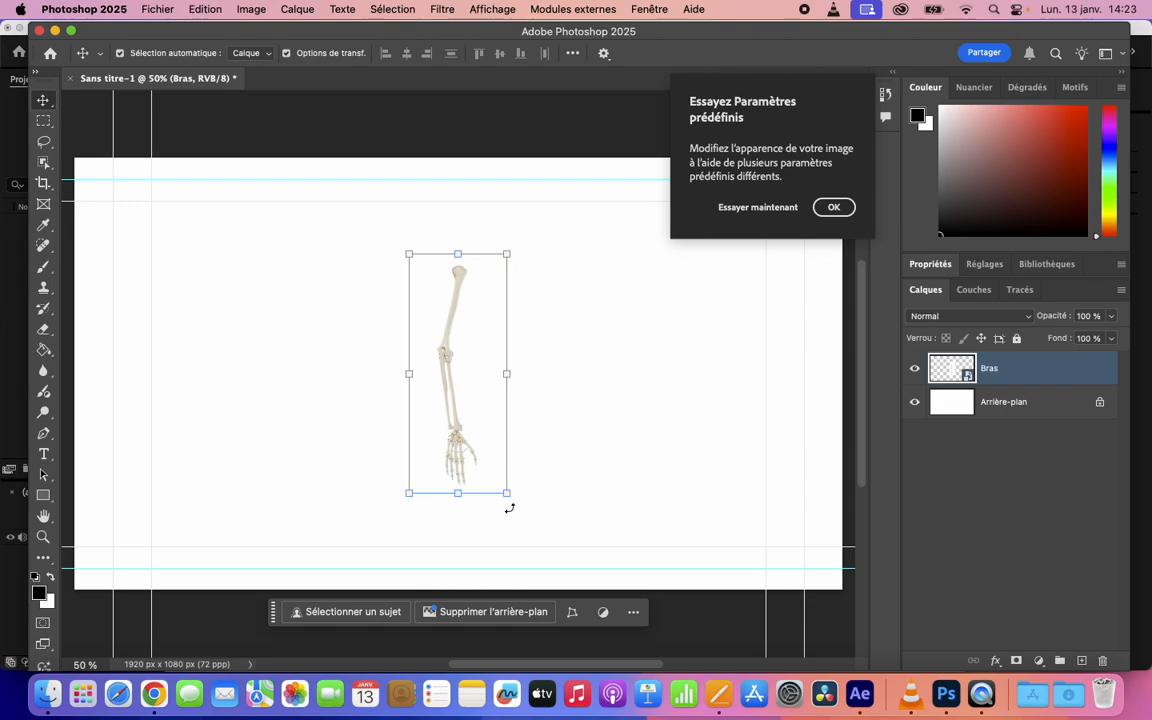
left_click_drag(509, 497, 533, 550)
key("Return")
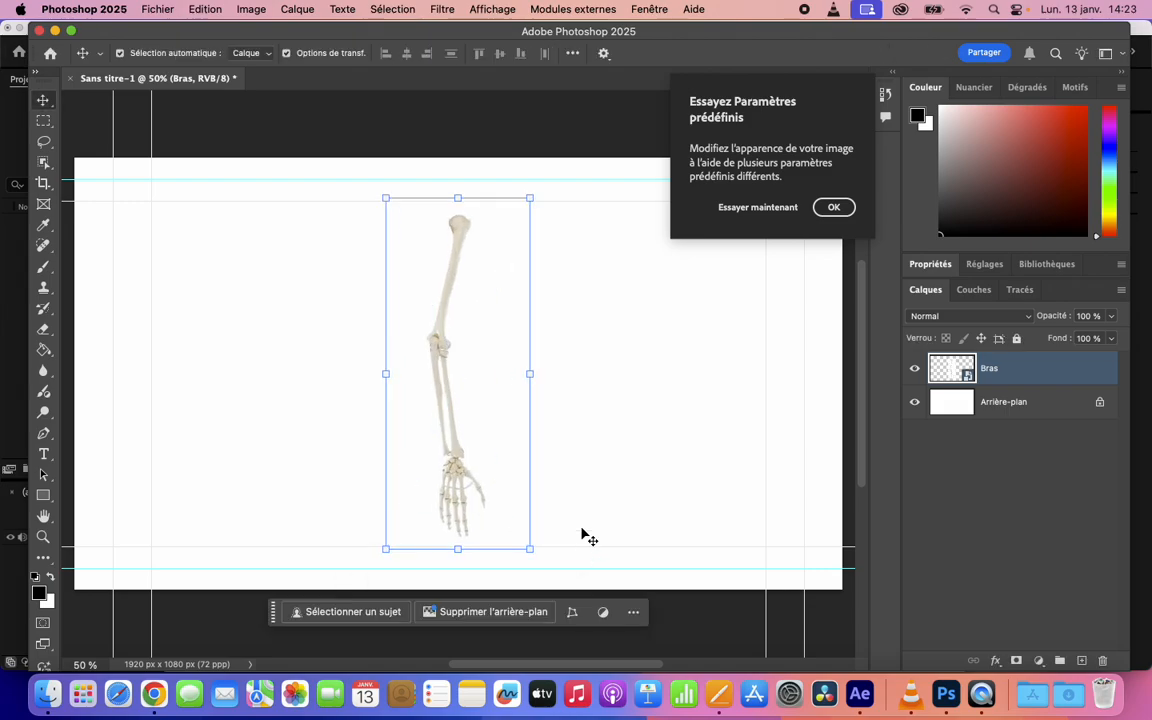
Step: Hide the Arrière-plan layer, select the Bras layer and dismiss the presets tip
left_click(605, 388)
left_click(915, 402)
left_click(990, 368)
right_click(985, 368)
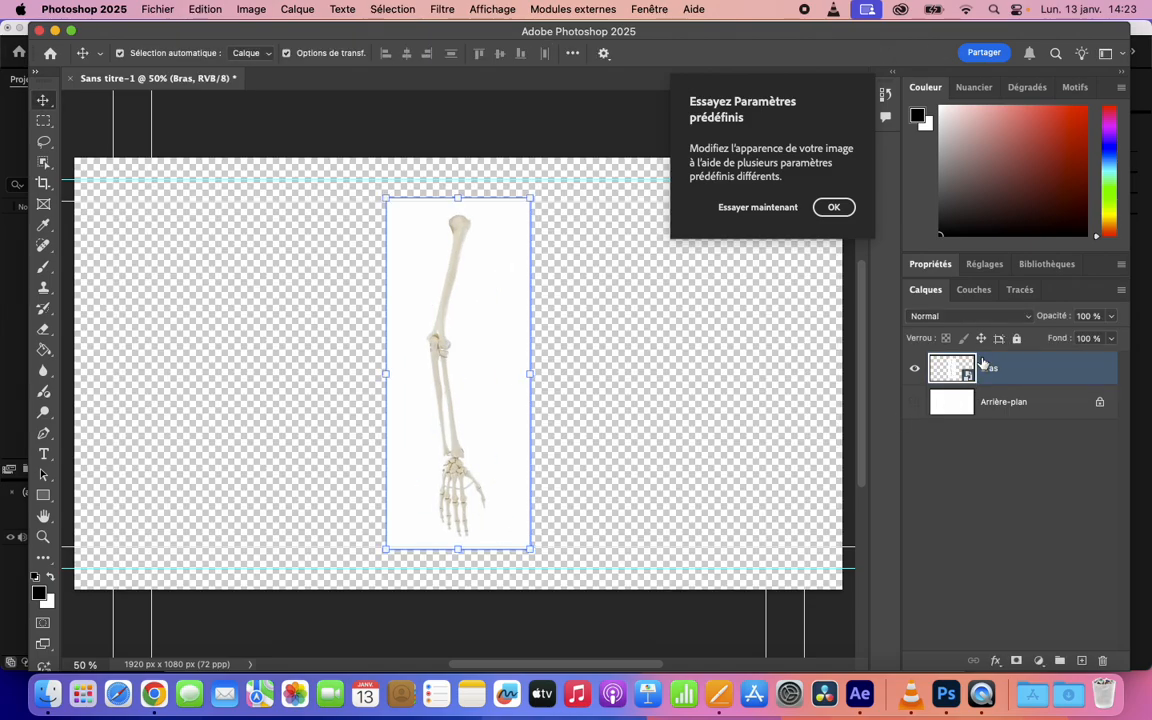
key("Escape")
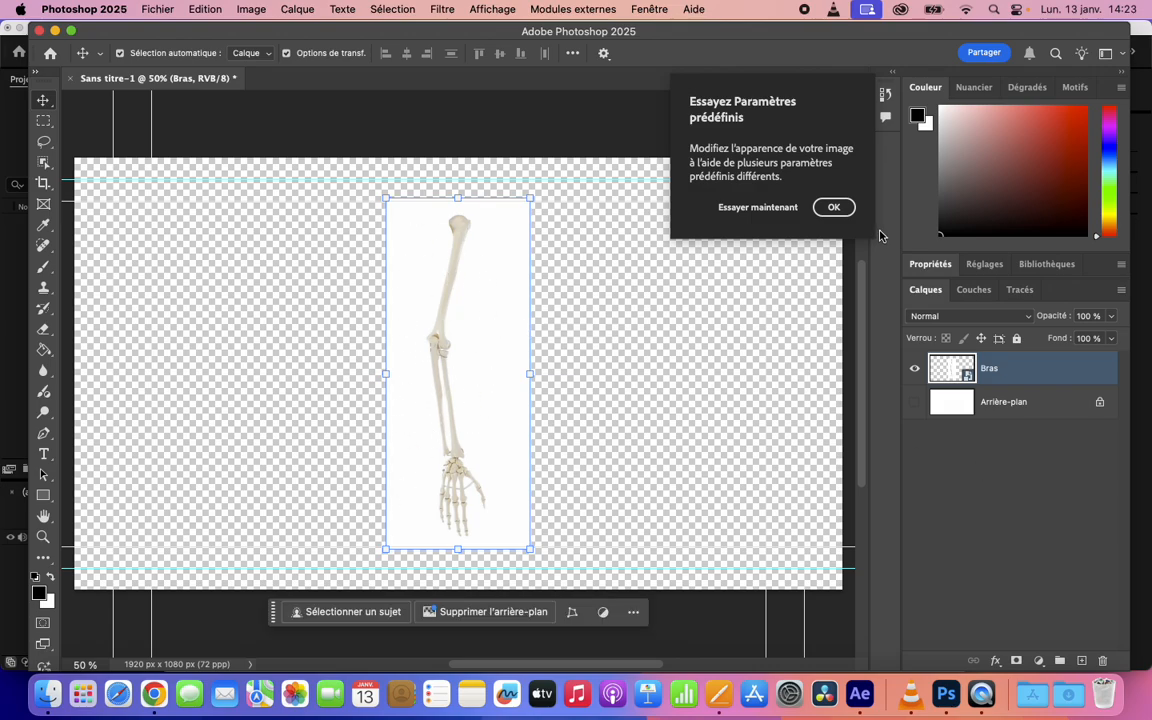
left_click(830, 207)
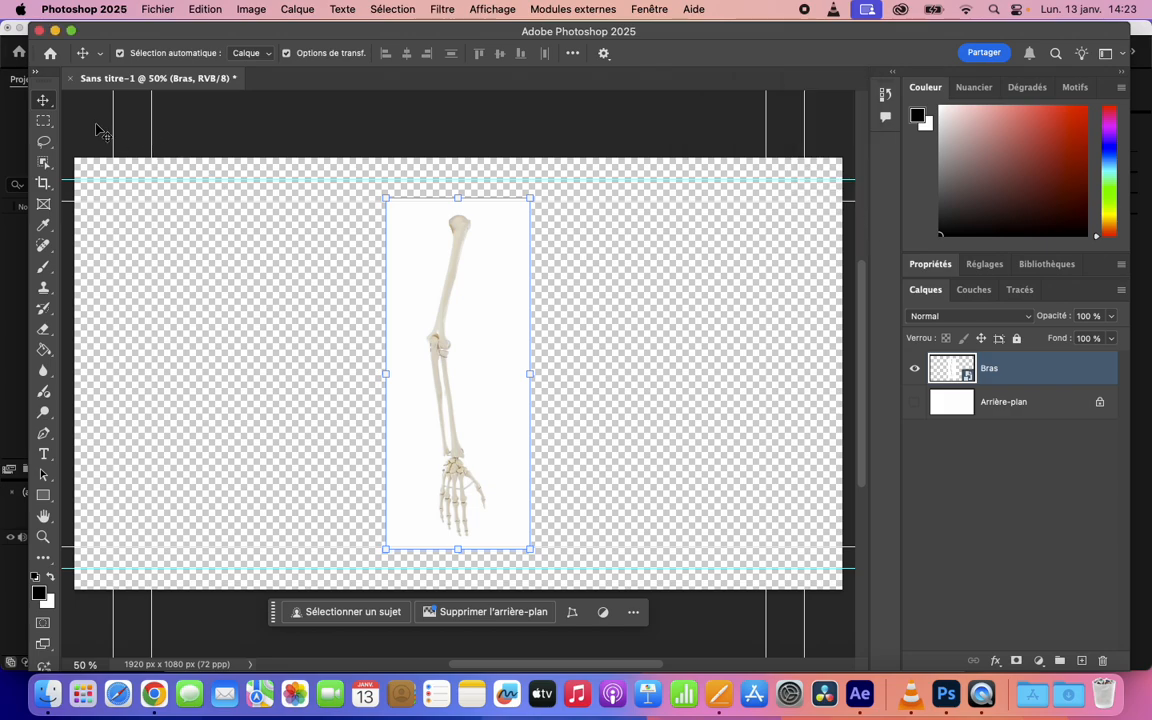
Step: Cut the arm out of its white backdrop with Select and Mask, outputting the result to a new layer
left_click(44, 121)
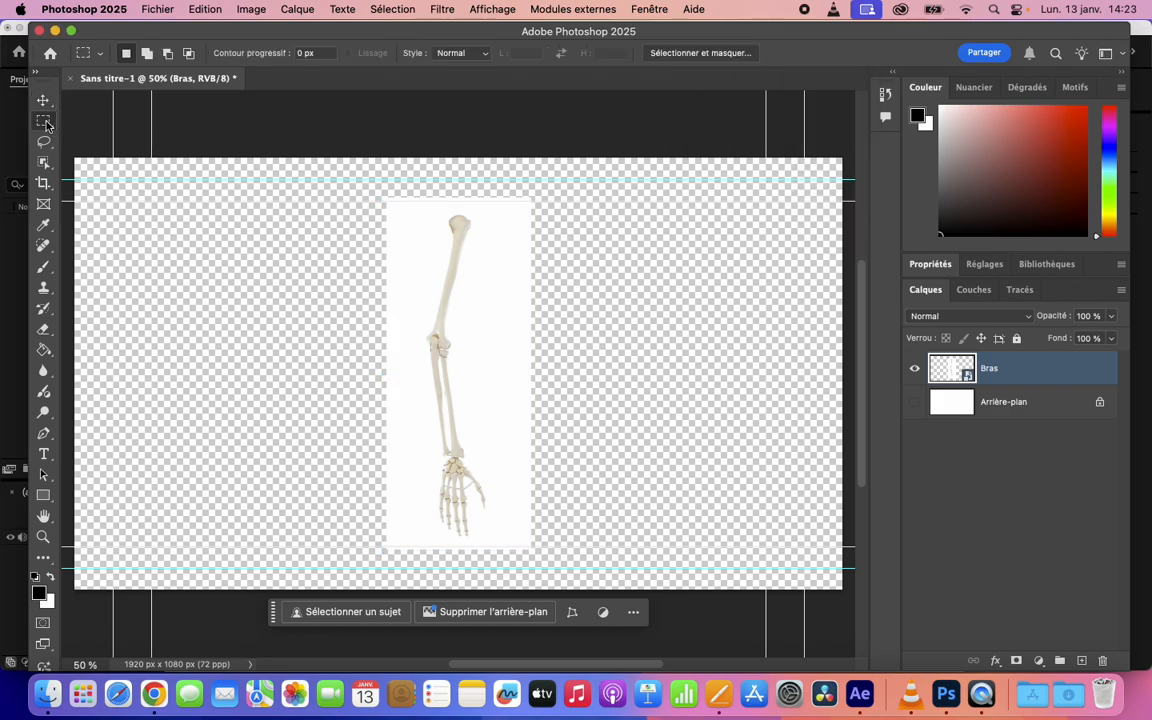
left_click(716, 55)
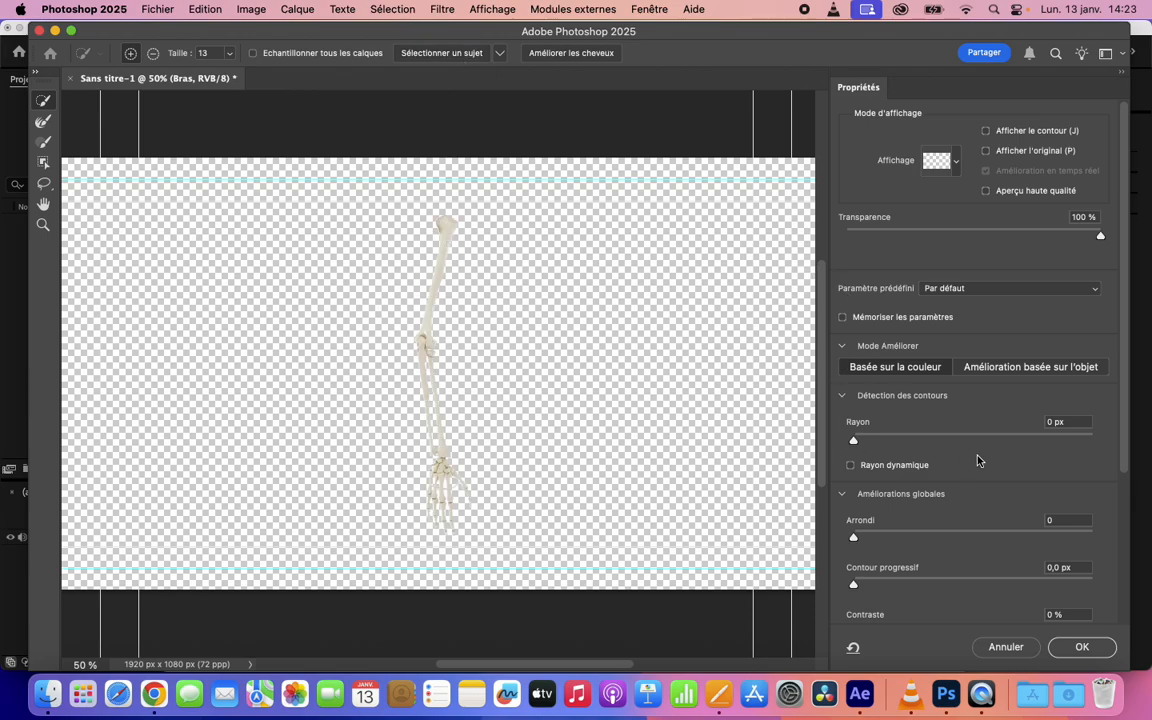
scroll(975, 461, "down", 5)
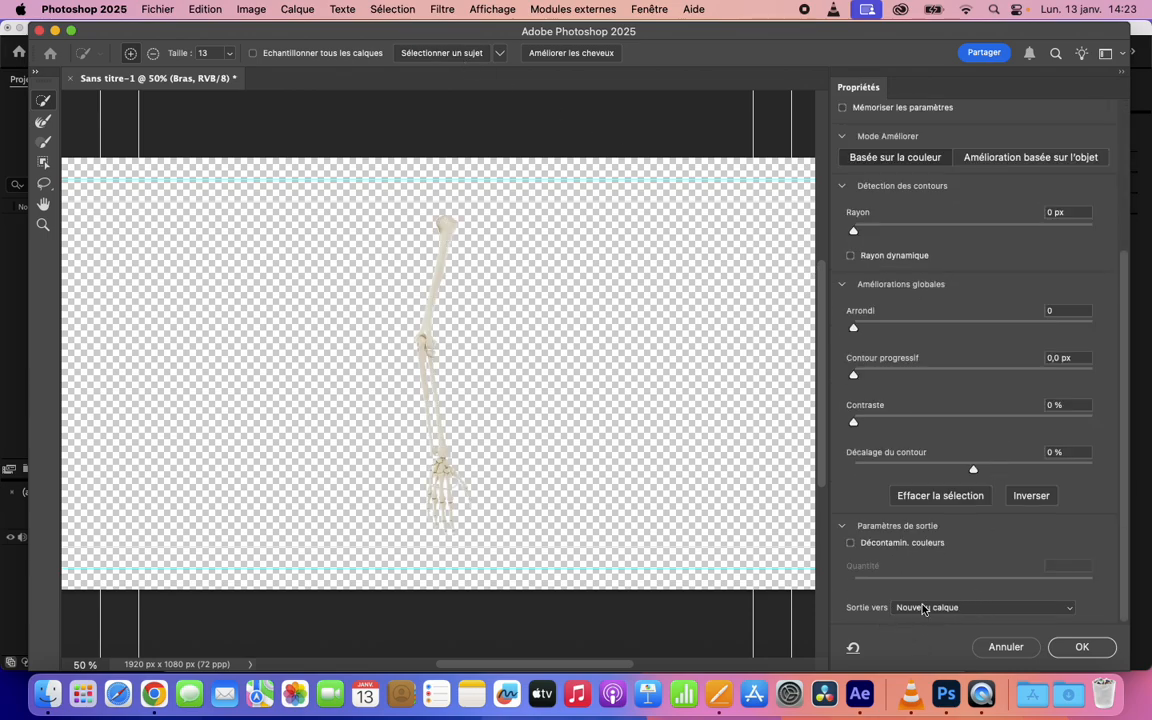
left_click(1080, 648)
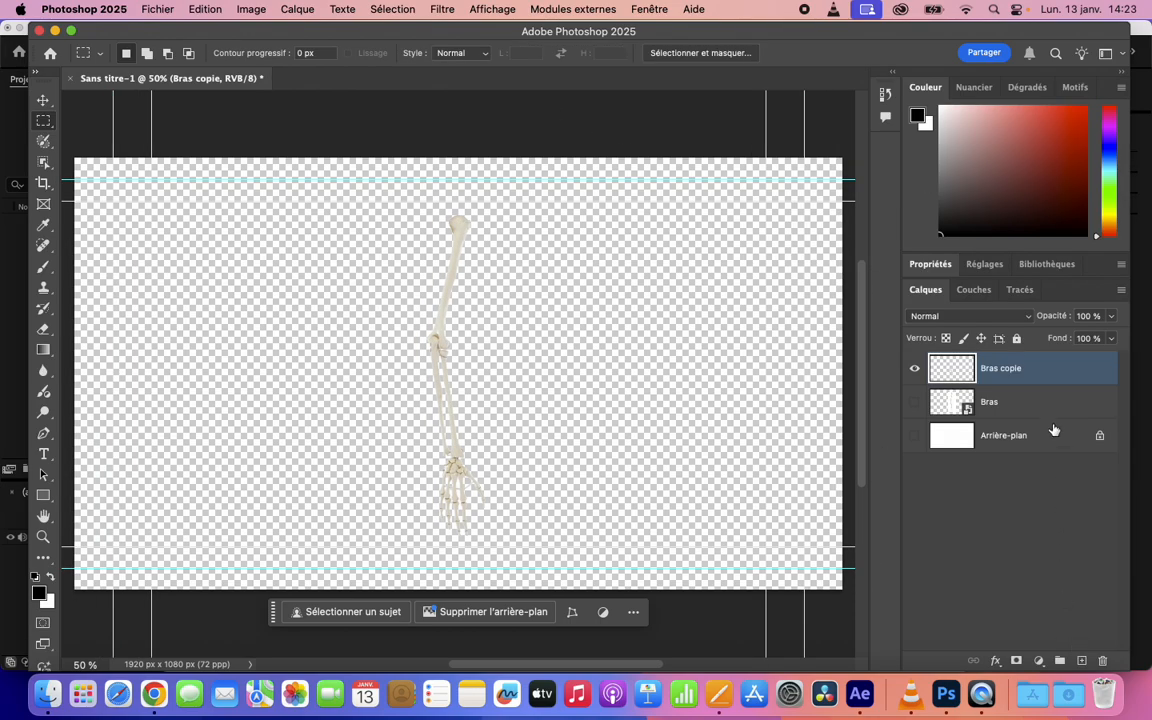
Step: Delete the original Bras layer and show the Arrière-plan layer again
left_click(965, 399)
left_click_drag(1072, 413, 1102, 661)
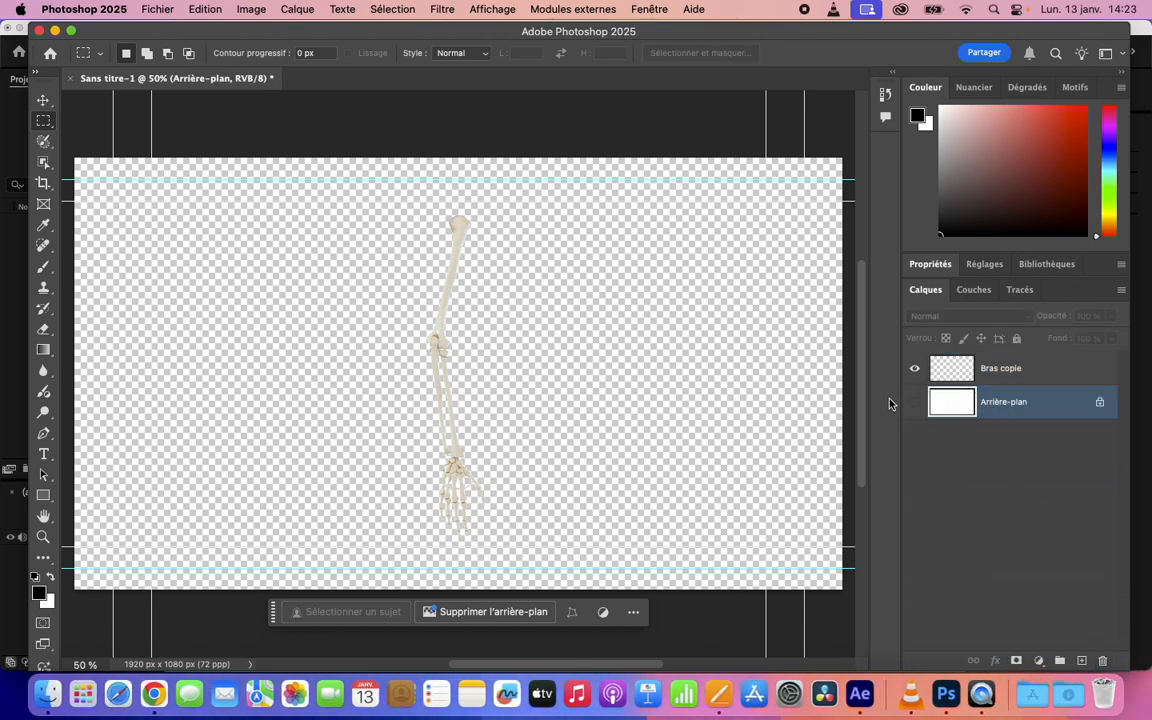
left_click(915, 403)
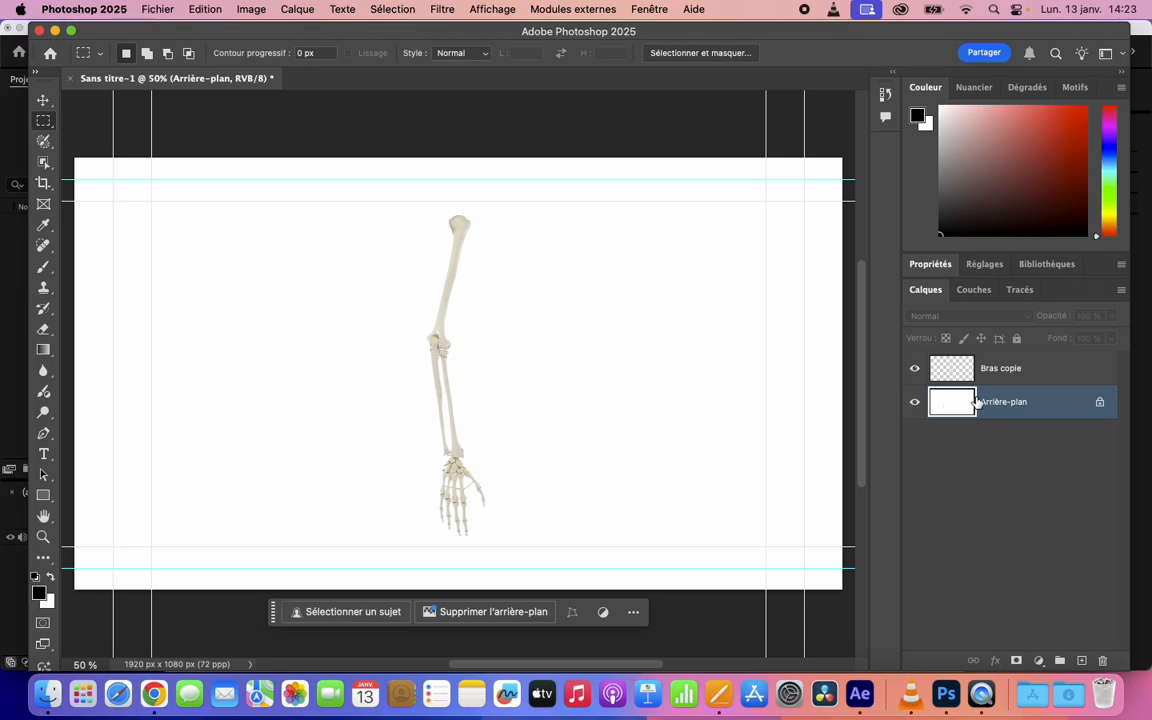
Step: Fill the Arrière-plan layer with black using the Paint Bucket
left_click(43, 350)
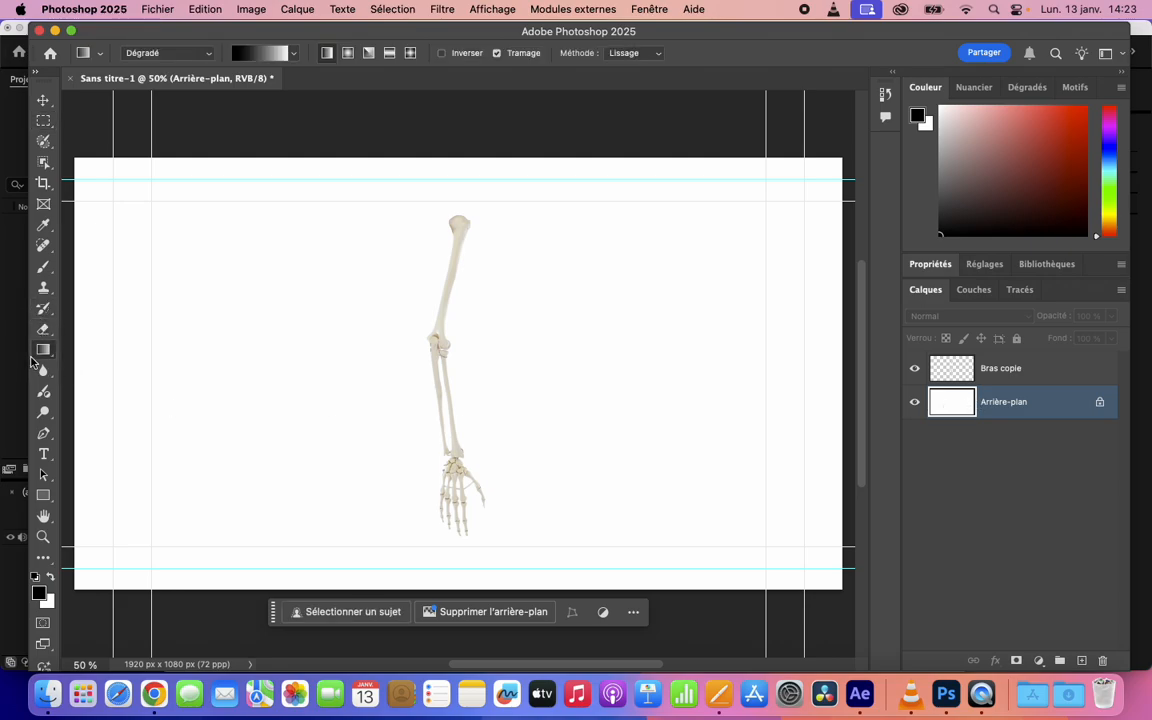
left_click(110, 363)
left_click(290, 390)
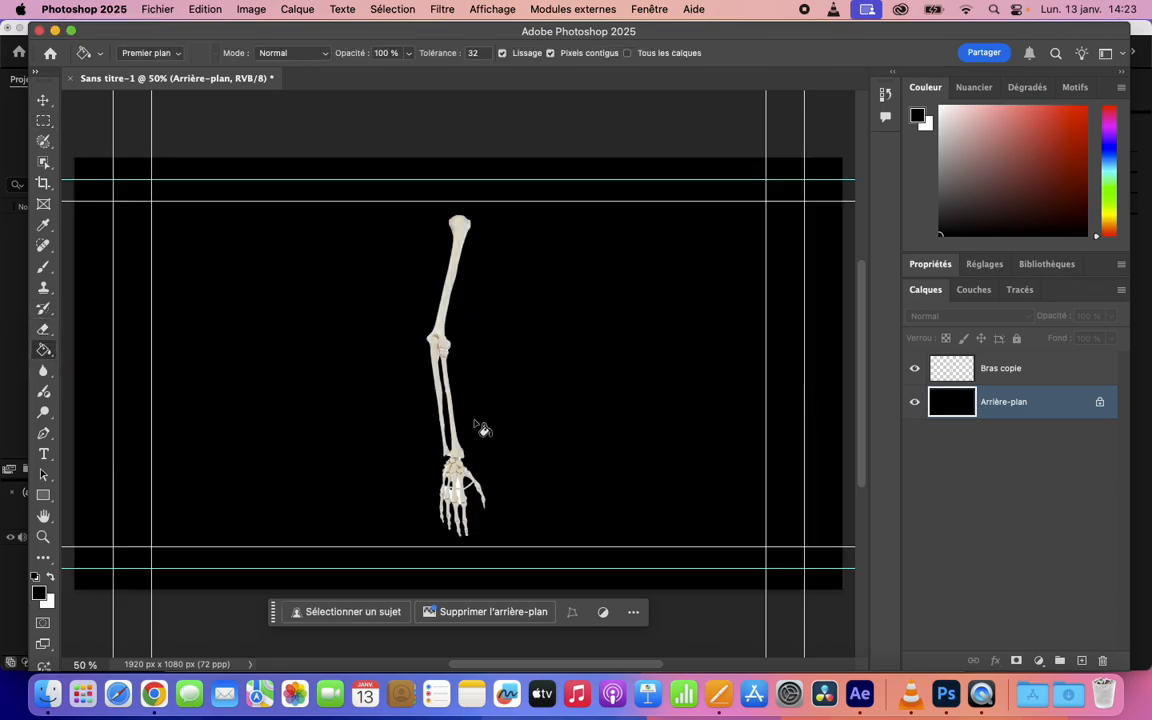
Step: Select the Bras copie layer and examine the cut-out edges of the arm, wrist and hand up close
left_click(990, 370)
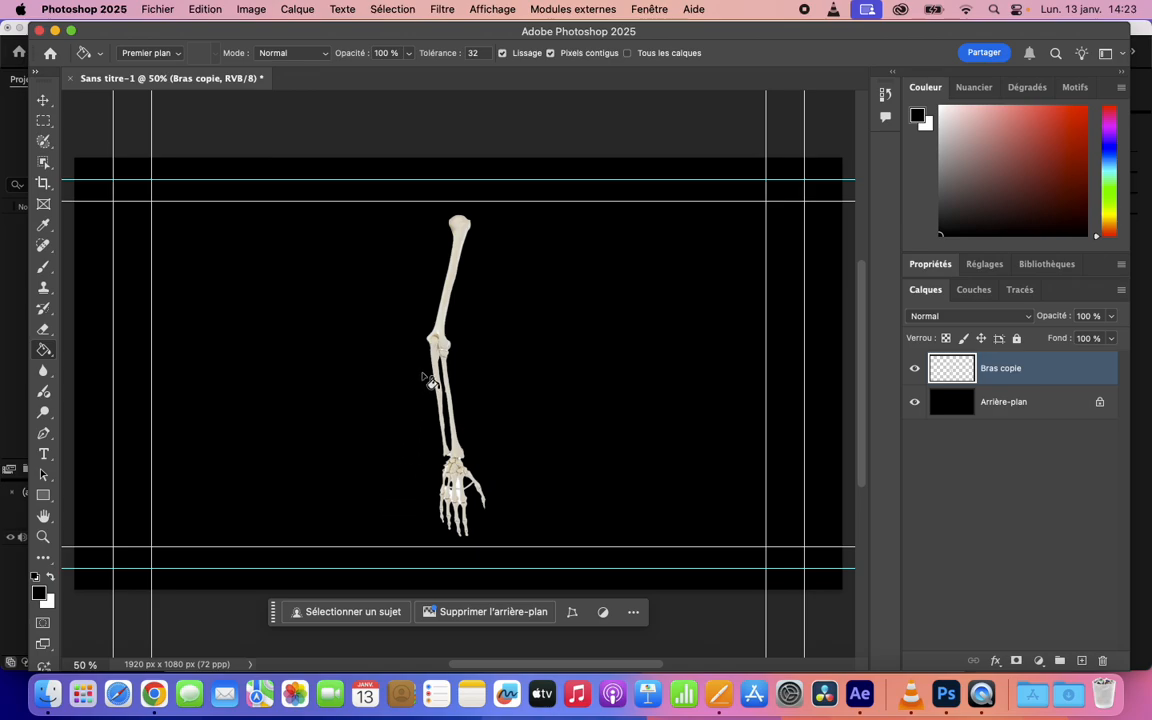
scroll(452, 300, "up", 1)
scroll(452, 300, "up", 3)
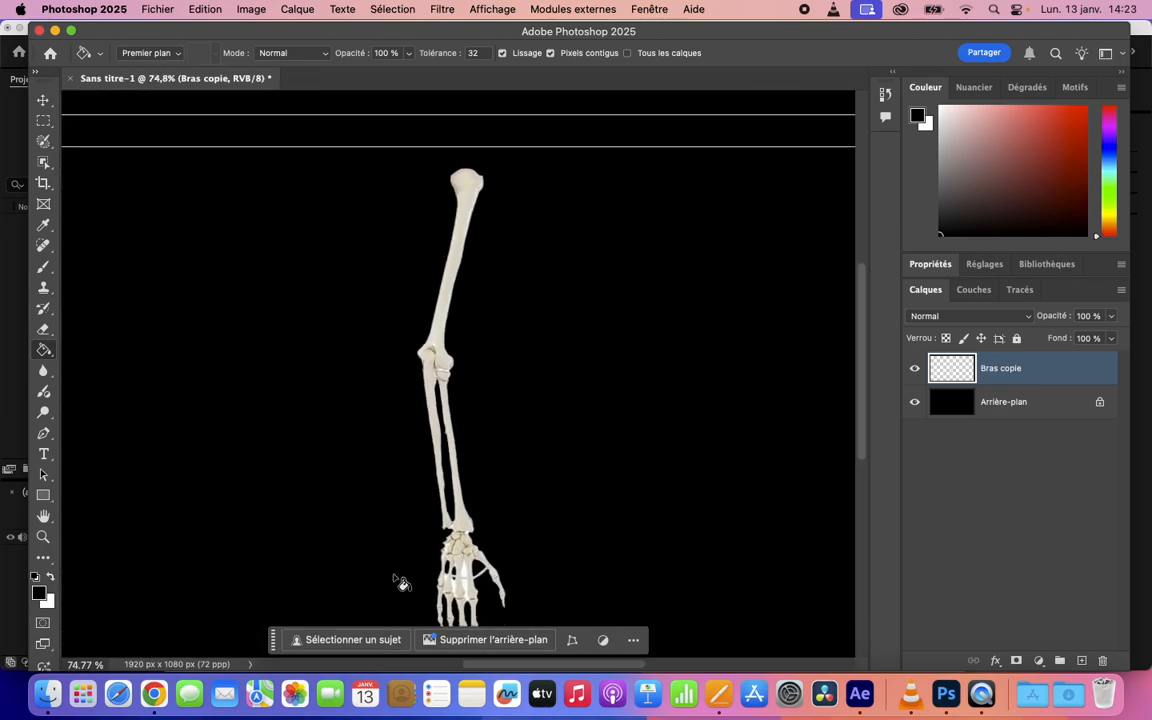
scroll(484, 537, "up", 5)
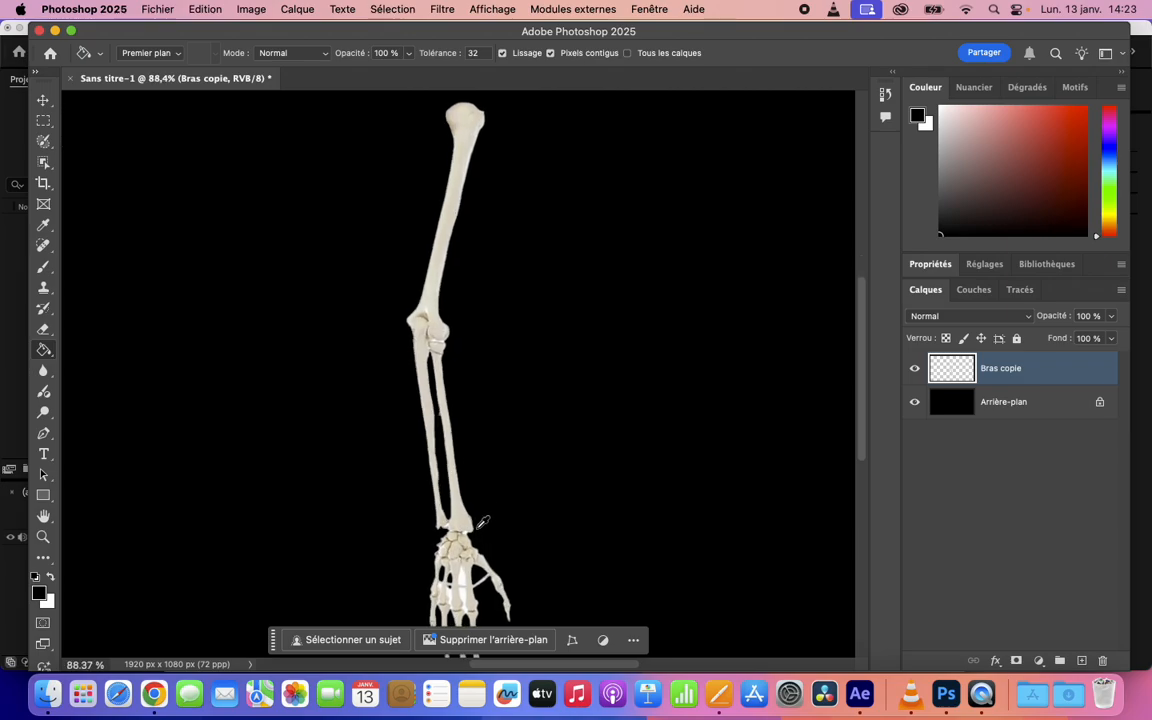
scroll(461, 532, "down", 5)
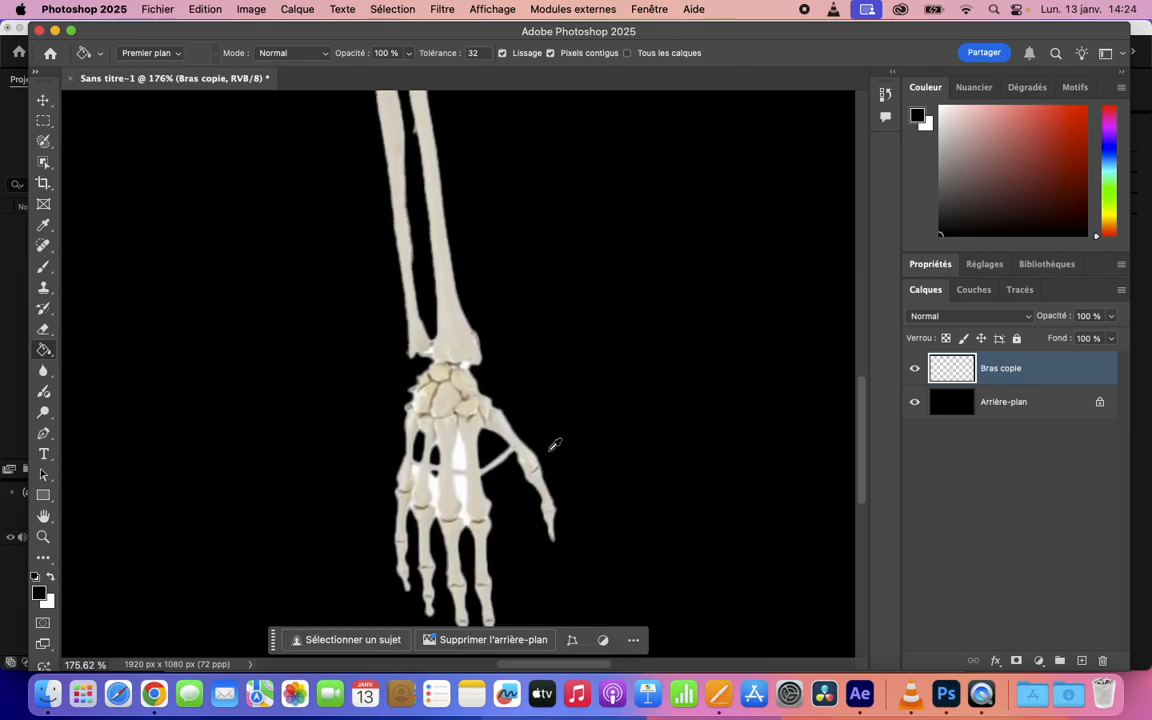
scroll(545, 452, "up", 5)
scroll(545, 452, "down", 10)
scroll(540, 450, "up", 1)
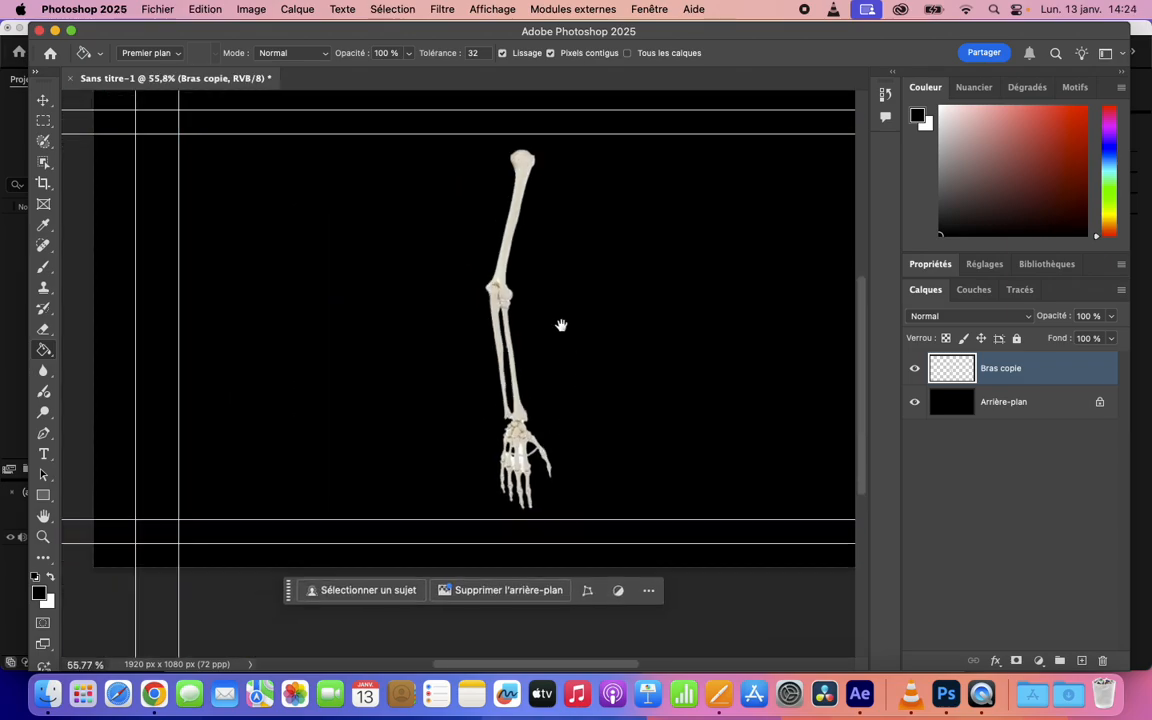
scroll(542, 380, "up", 2)
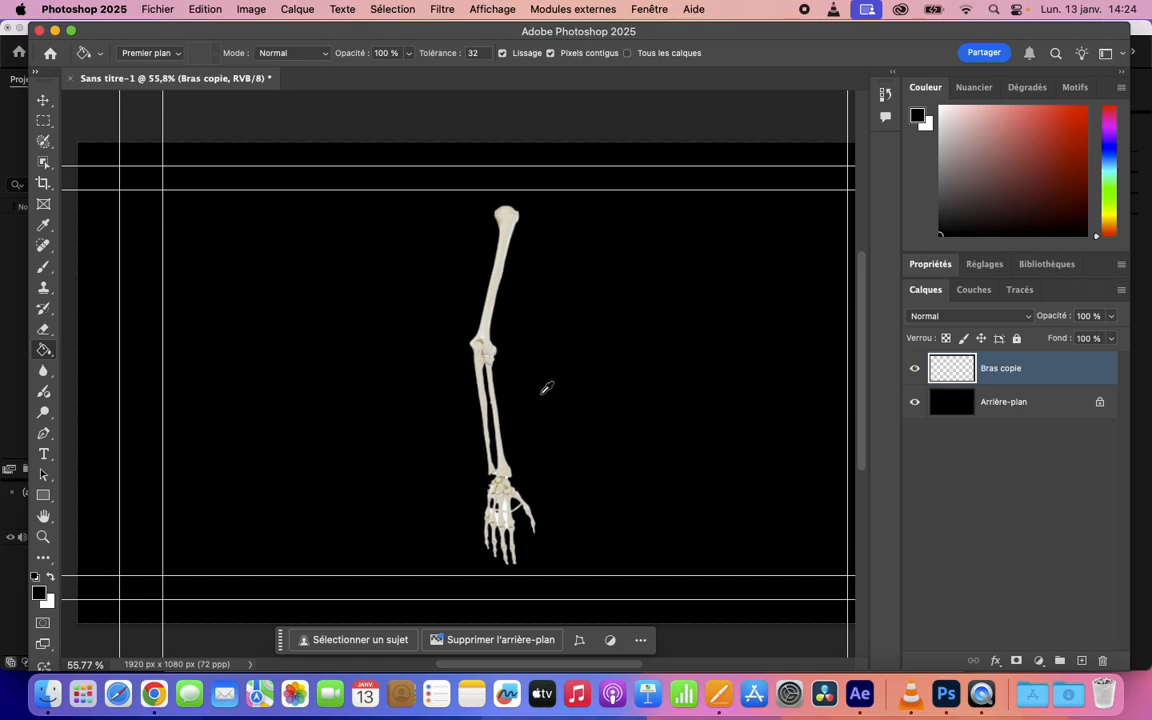
scroll(546, 392, "up", 3)
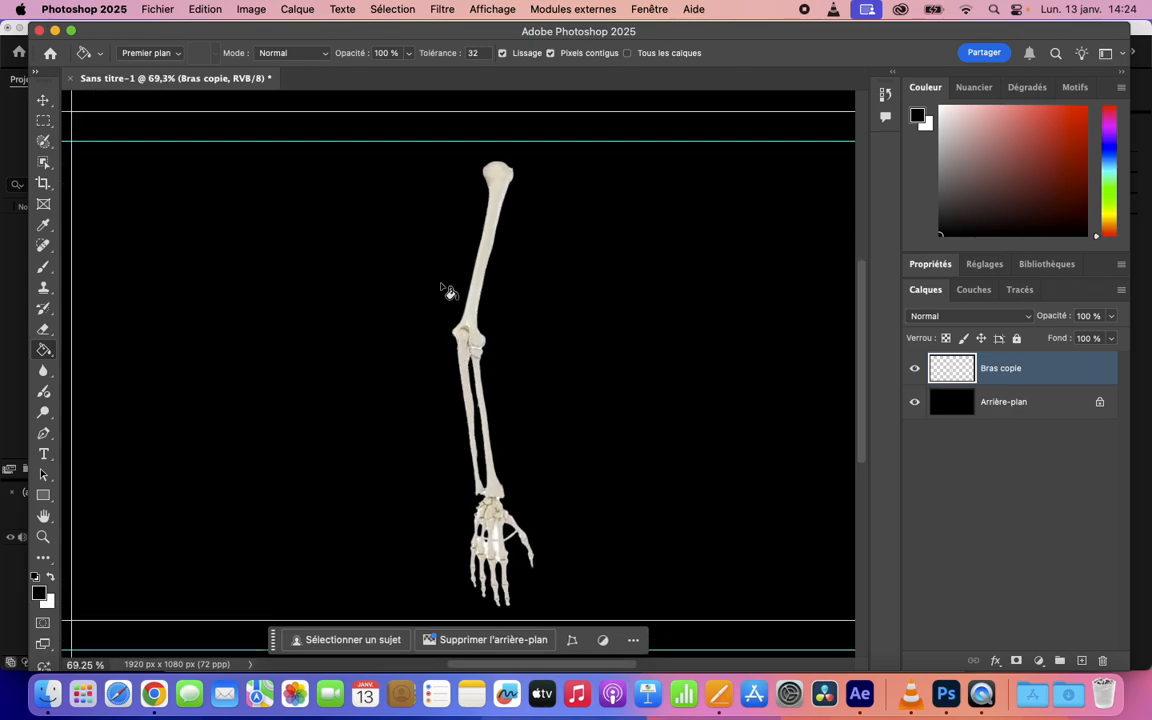
Step: Outline the forearm and hand with the Lasso, following the elbow joint closely and looping widely around the rest
scroll(504, 272, "up", 5)
left_click_drag(419, 414, 369, 158)
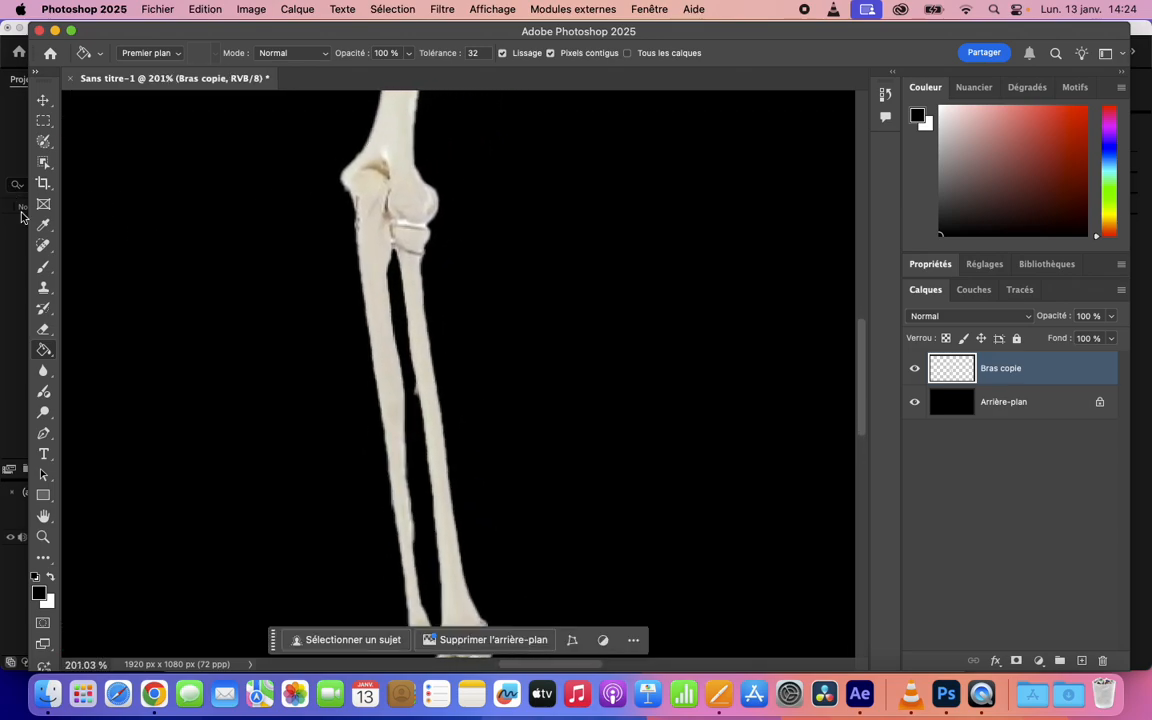
right_click(43, 141)
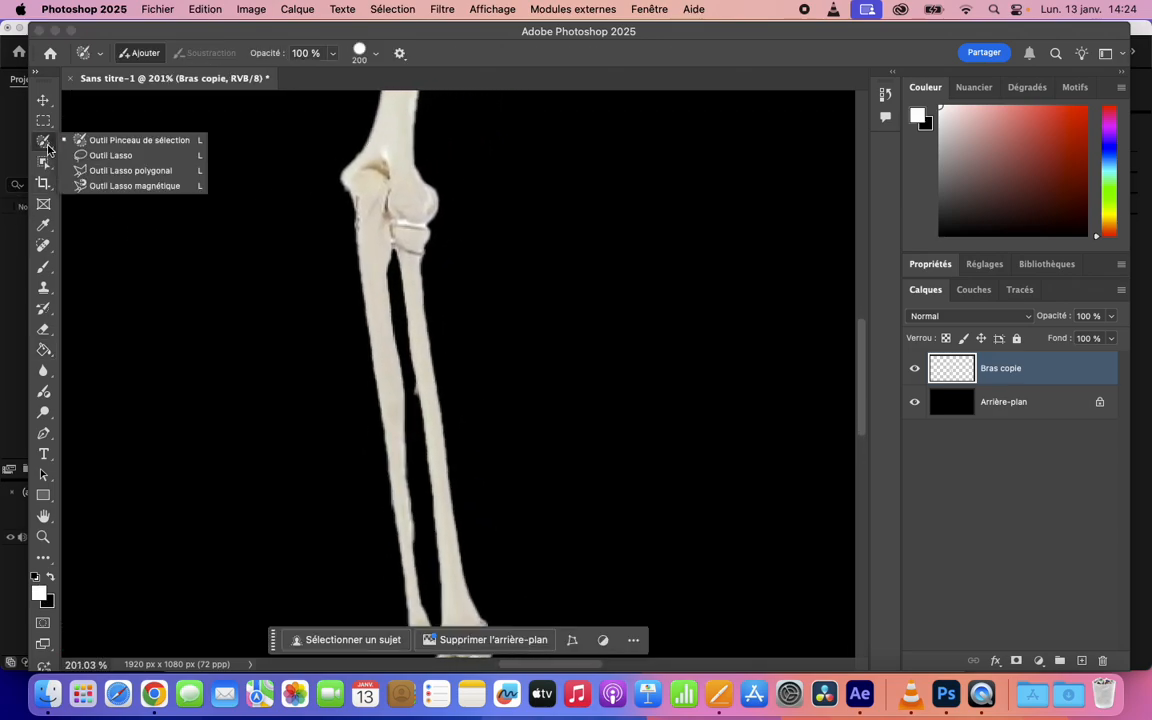
left_click(110, 154)
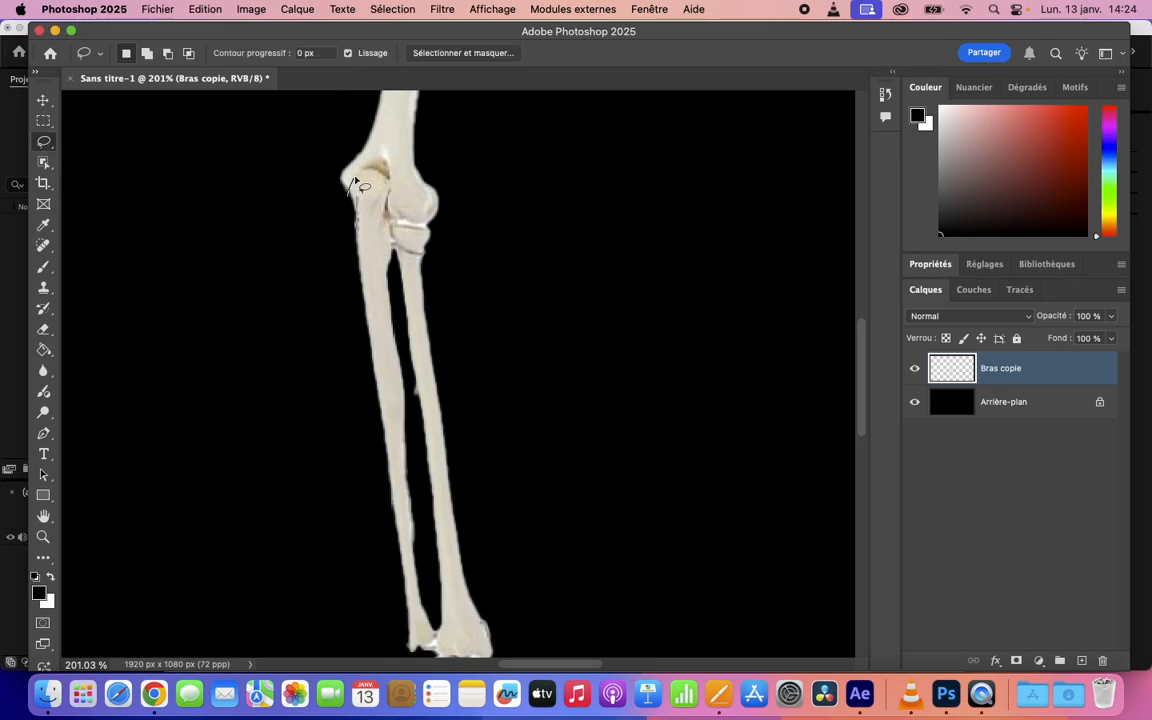
left_click_drag(381, 171, 392, 188)
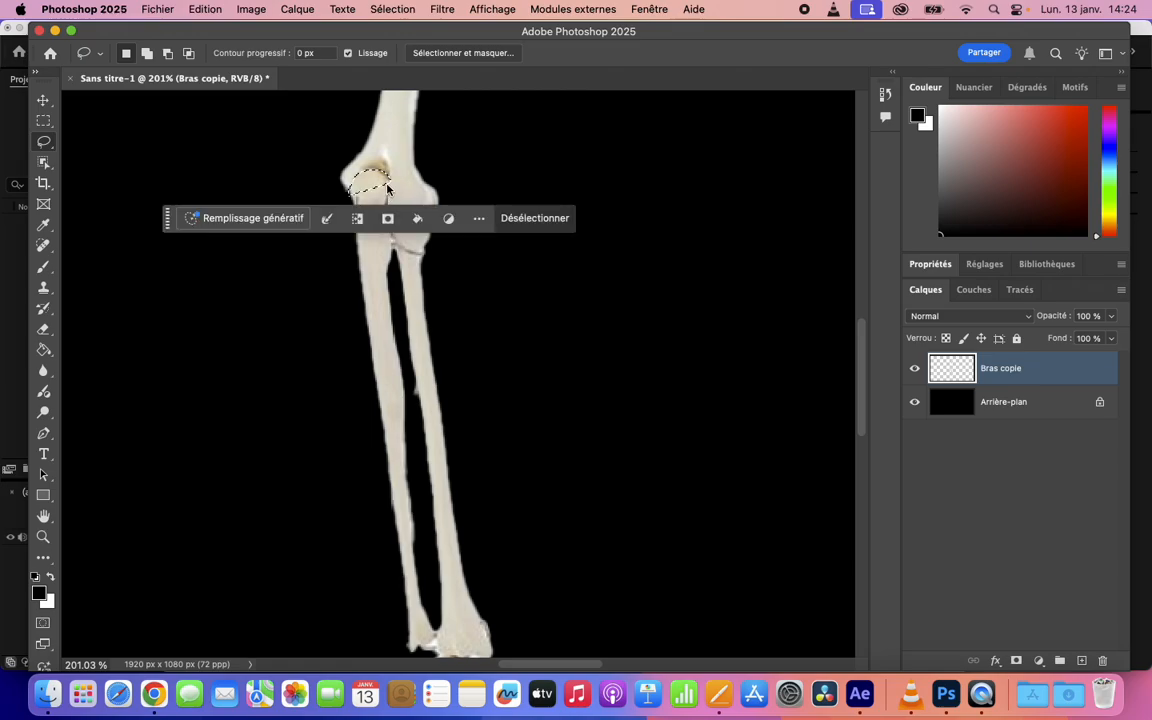
left_click(342, 210)
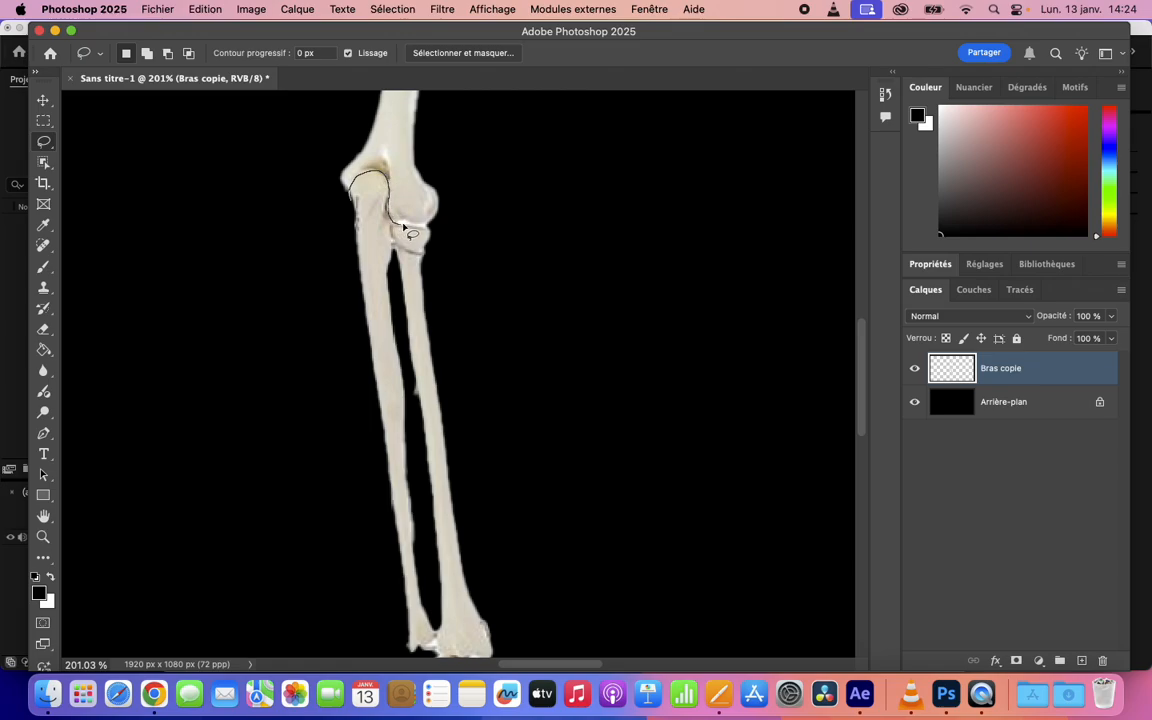
mouse_move(435, 228)
left_mouse_down()
mouse_move(495, 390)
mouse_move(560, 494)
mouse_move(603, 549)
mouse_move(646, 563)
mouse_move(570, 635)
mouse_move(469, 641)
mouse_move(322, 578)
mouse_move(296, 310)
left_mouse_up()
scroll(568, 499, "down", 10)
scroll(637, 563, "down", 3)
scroll(308, 440, "up", 6)
scroll(305, 400, "up", 8)
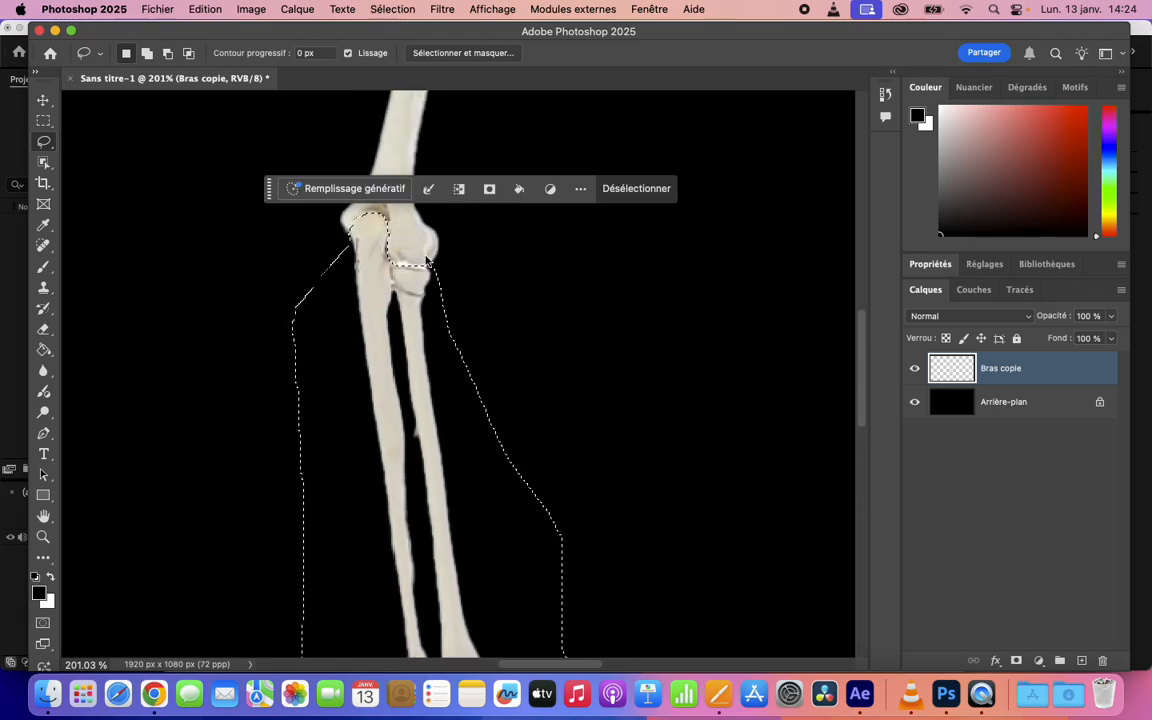
Step: Cut the selected forearm and hand and paste them in place on a new layer
left_click(205, 9)
left_click(255, 112)
left_click(205, 9)
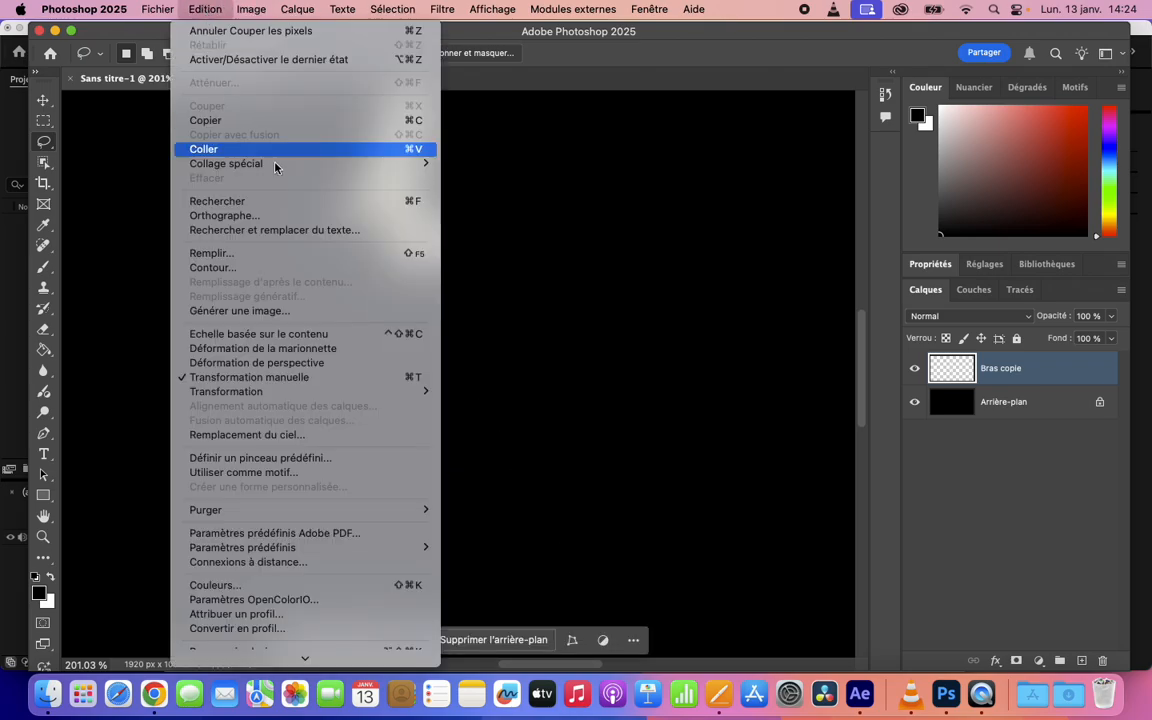
mouse_move(372, 166)
left_click(485, 178)
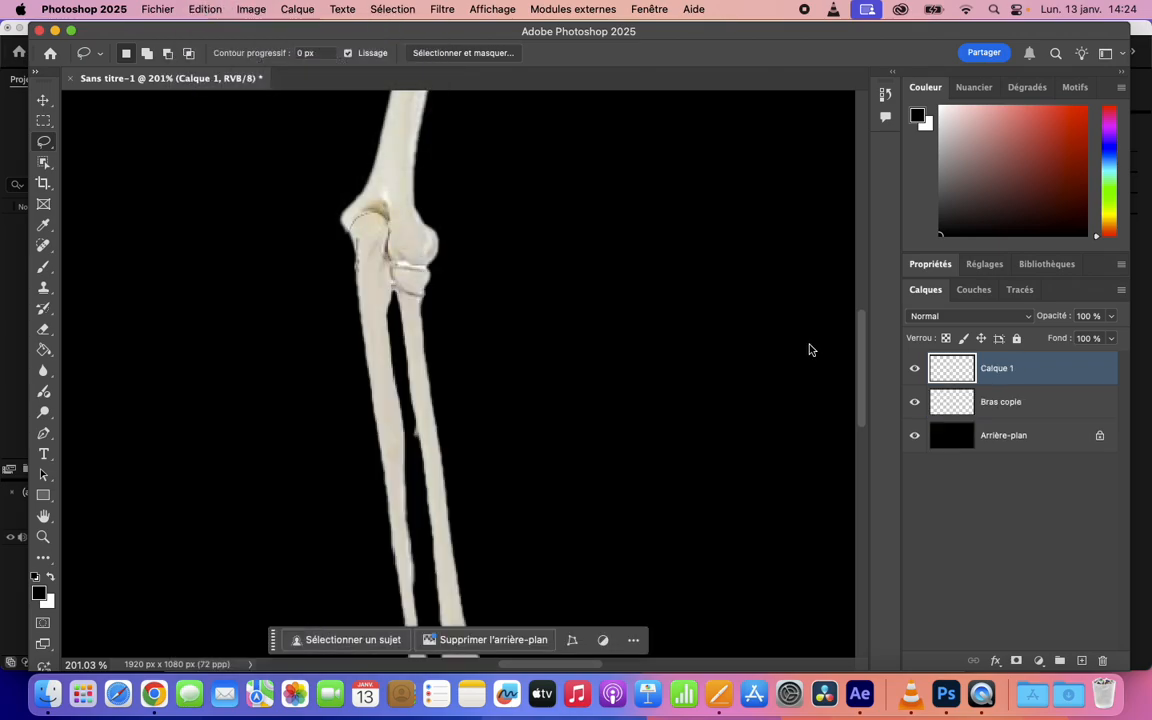
Step: Check the separation of forearm and upper arm by toggling the visibility of Calque 1 and Bras copie
left_click(914, 368)
left_click(914, 368)
left_click(914, 402)
left_click(914, 402)
left_click(914, 368)
left_click(914, 368)
scroll(683, 430, "down", 10)
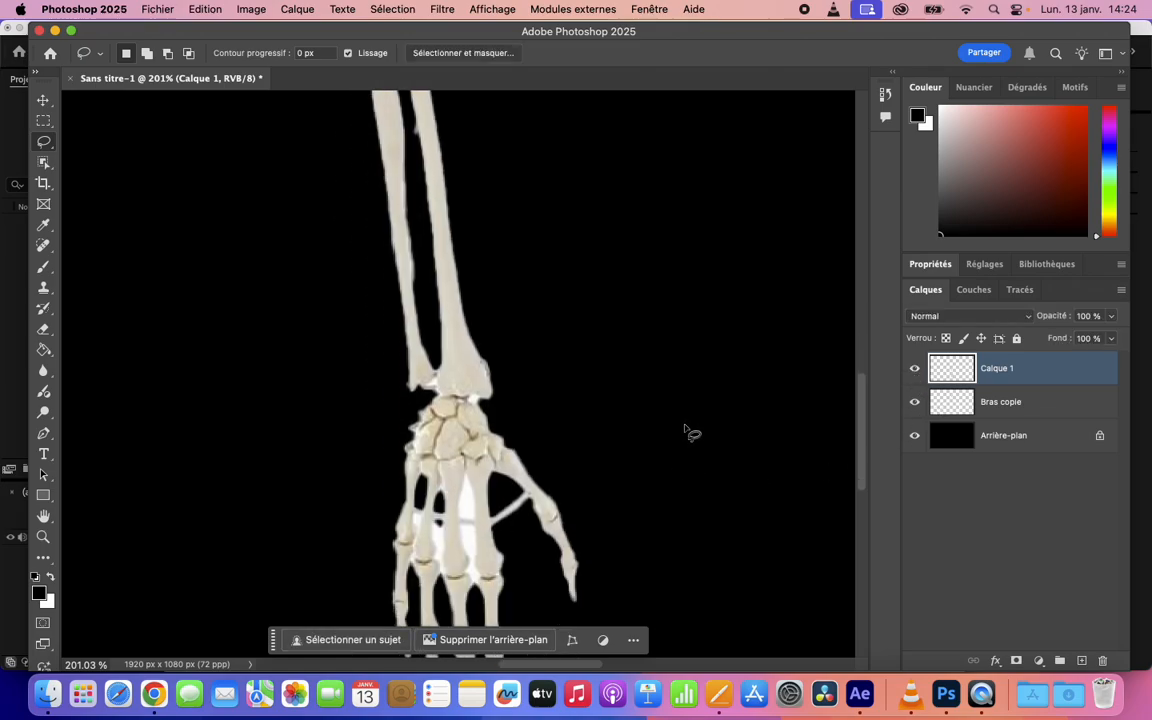
left_click(914, 370)
left_click(914, 370)
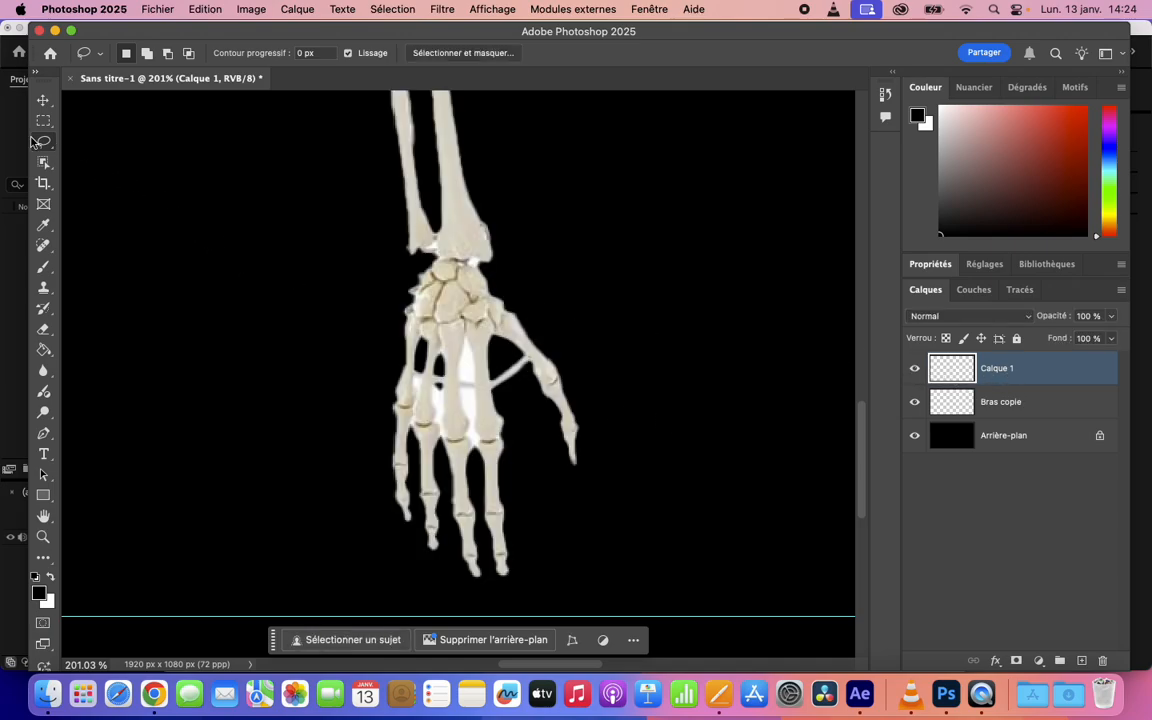
Step: Lasso the hand below the wrist on Calque 1, cut it and paste it in place on a new layer
mouse_move(427, 262)
left_mouse_down()
mouse_move(573, 306)
mouse_move(647, 446)
mouse_move(594, 604)
mouse_move(500, 640)
mouse_move(353, 575)
mouse_move(333, 422)
mouse_move(367, 299)
mouse_move(391, 262)
mouse_move(425, 262)
left_mouse_up()
left_click(205, 9)
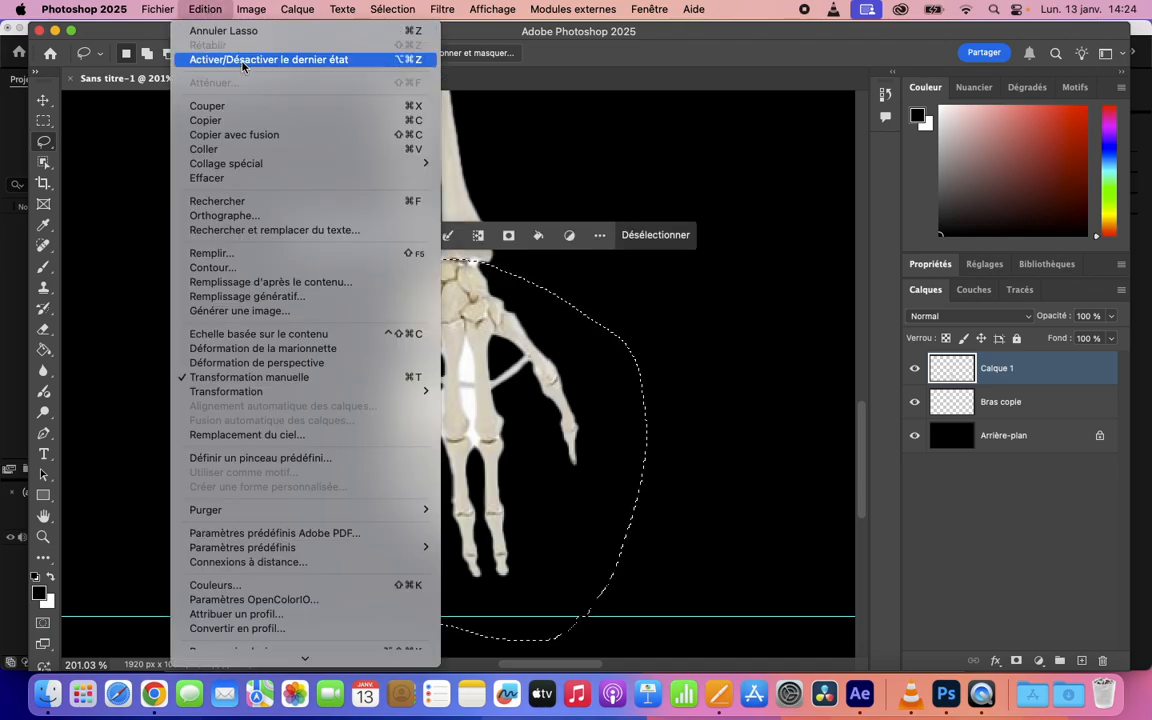
left_click(234, 105)
left_click(205, 9)
mouse_move(281, 164)
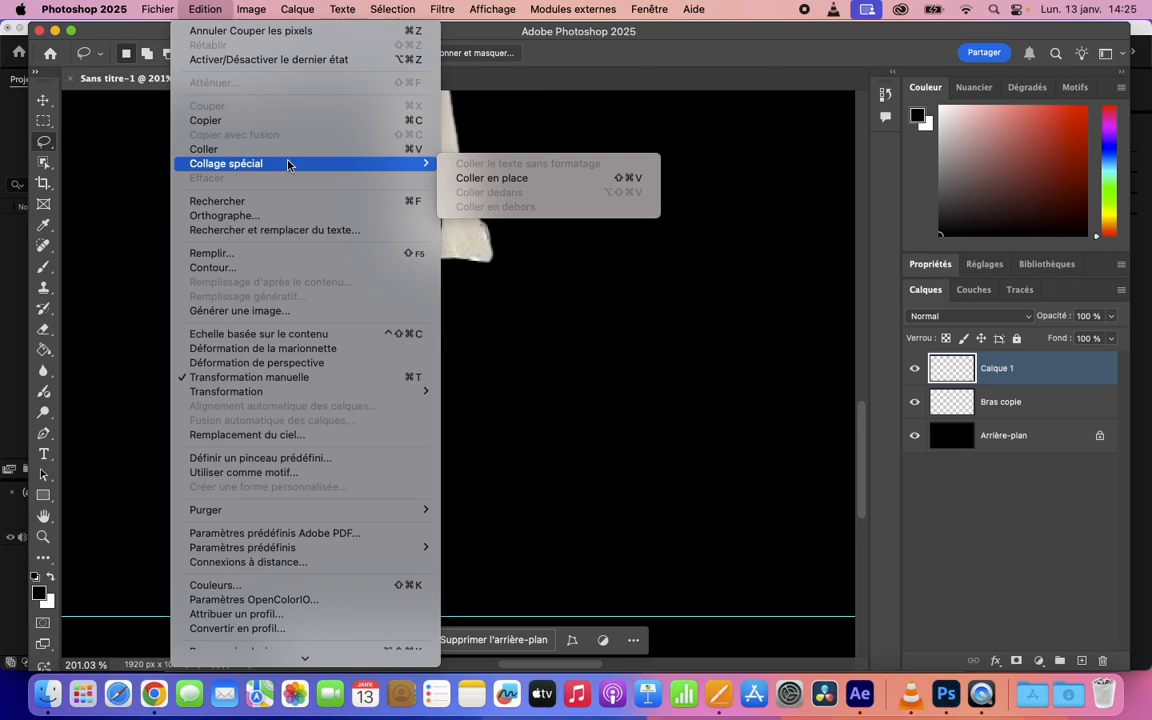
left_click(492, 178)
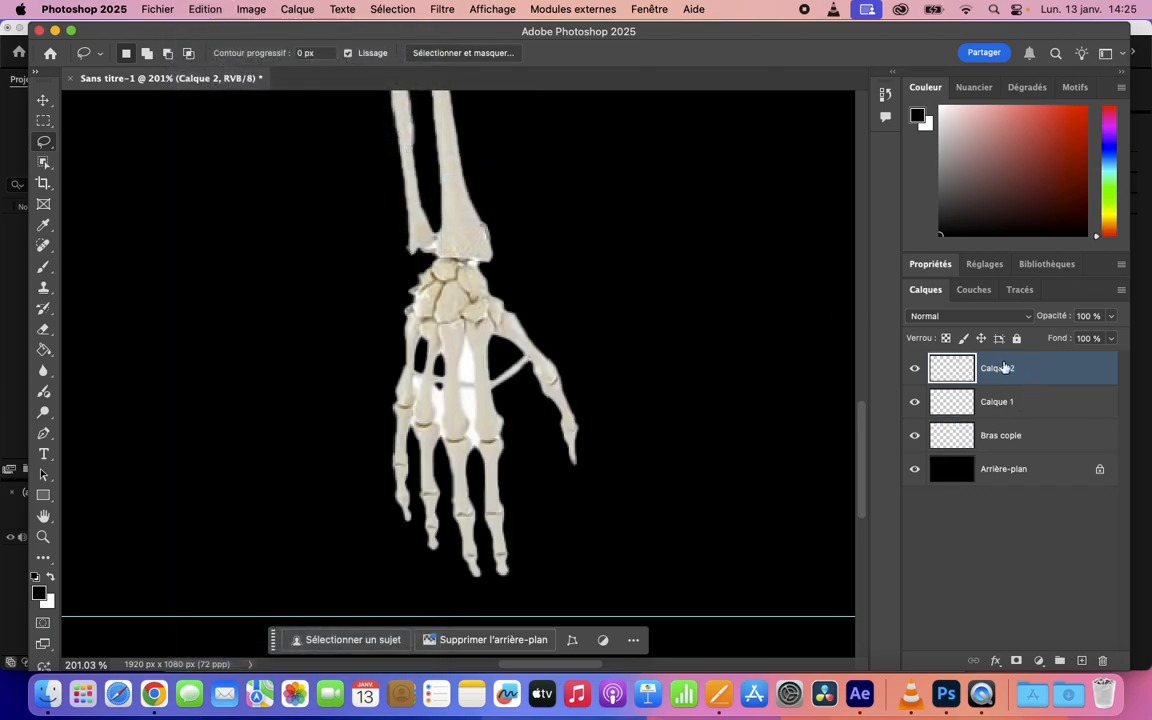
Step: Rename the new hand layer as Main
double_click(1001, 370)
type("Main")
key("Return")
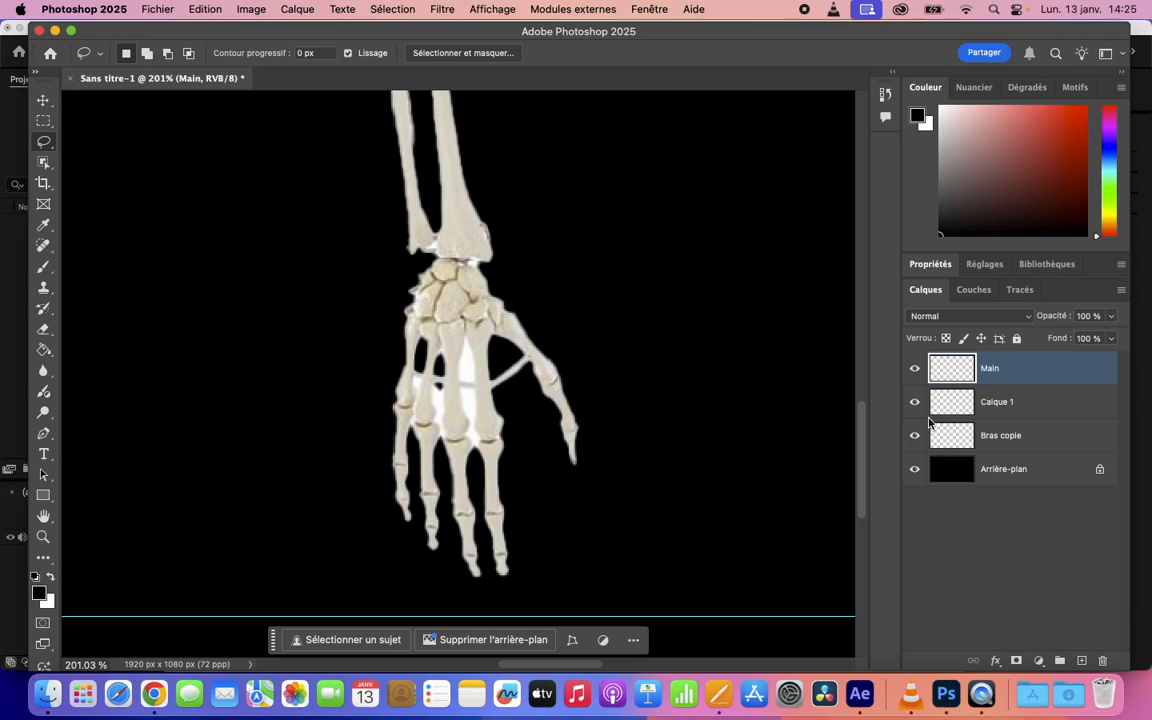
Step: Rename the forearm layer Calque 1 as Avant-bras
double_click(1001, 402)
type("Avant-bras")
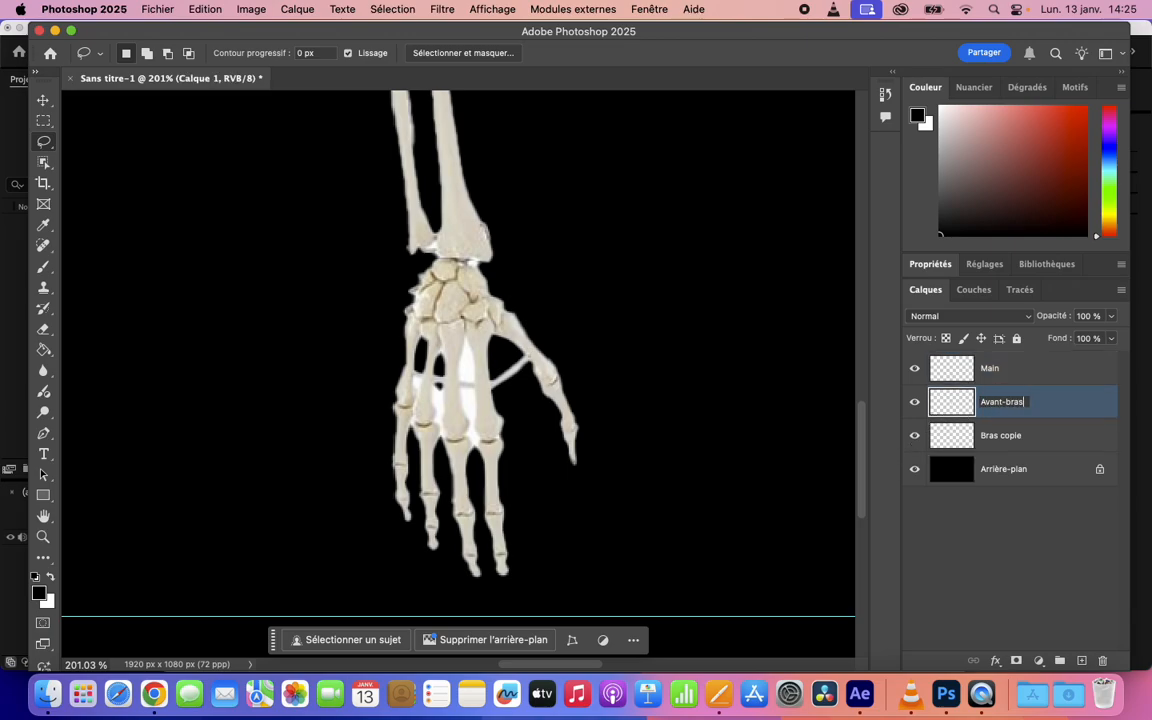
key("Return")
Step: Rename the upper-arm layer Bras copie as Bras
double_click(1013, 438)
right_click(1013, 438)
key("Escape")
double_click(1008, 435)
key("BackSpace")
key("Return")
scroll(320, 198, "down", 10)
scroll(320, 198, "up", 2)
scroll(480, 380, "up", 5)
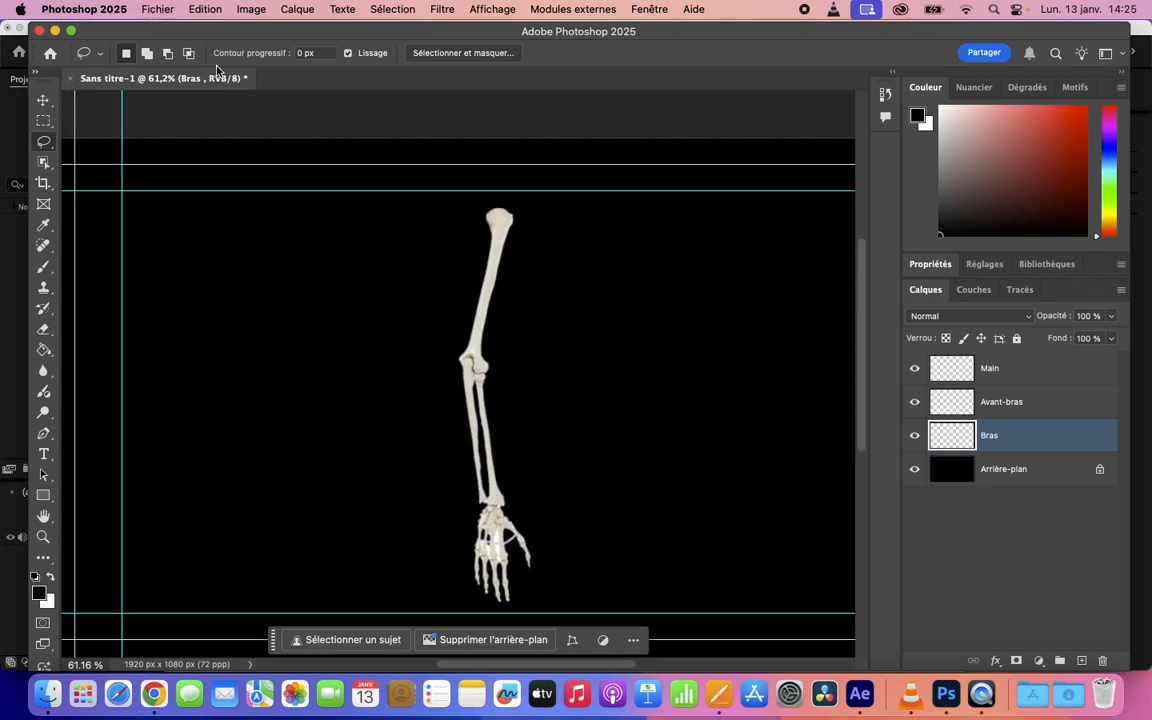
left_click(156, 9)
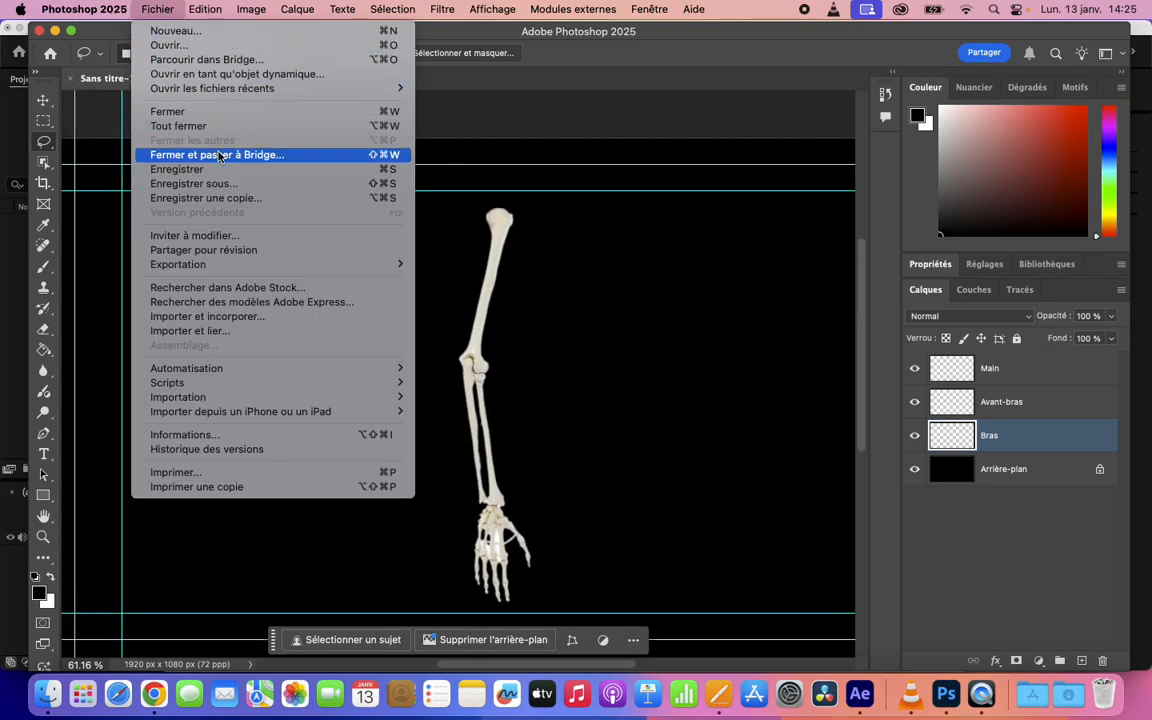
left_click(260, 185)
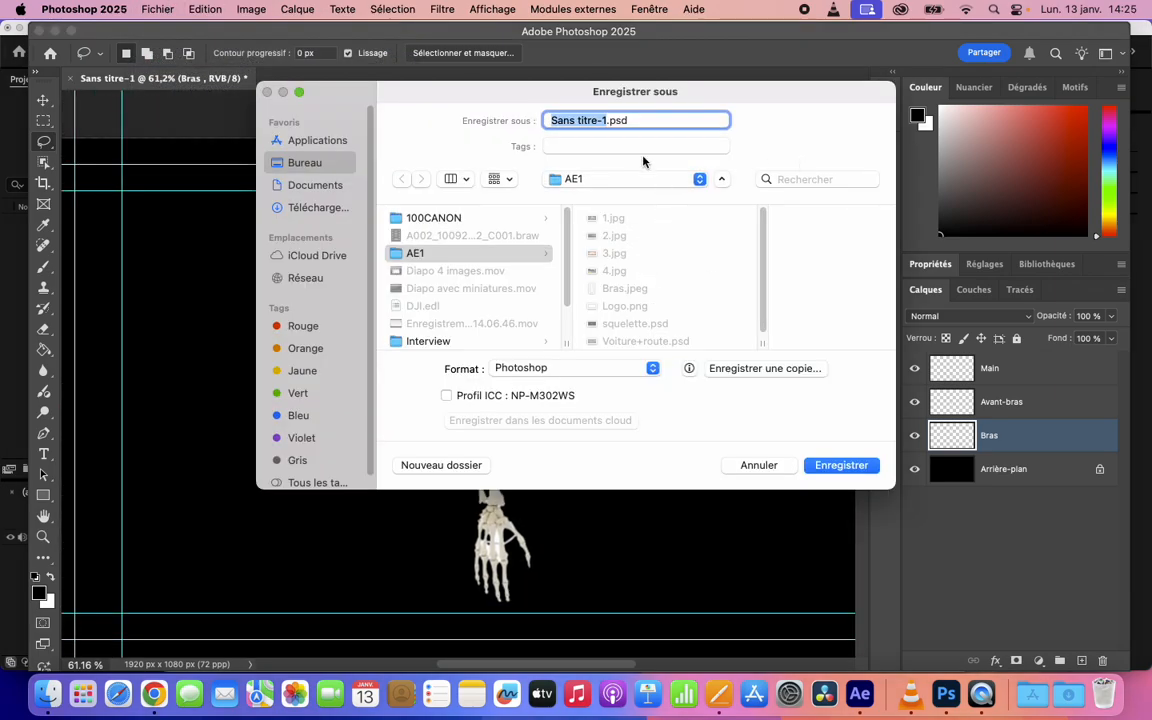
left_click(774, 463)
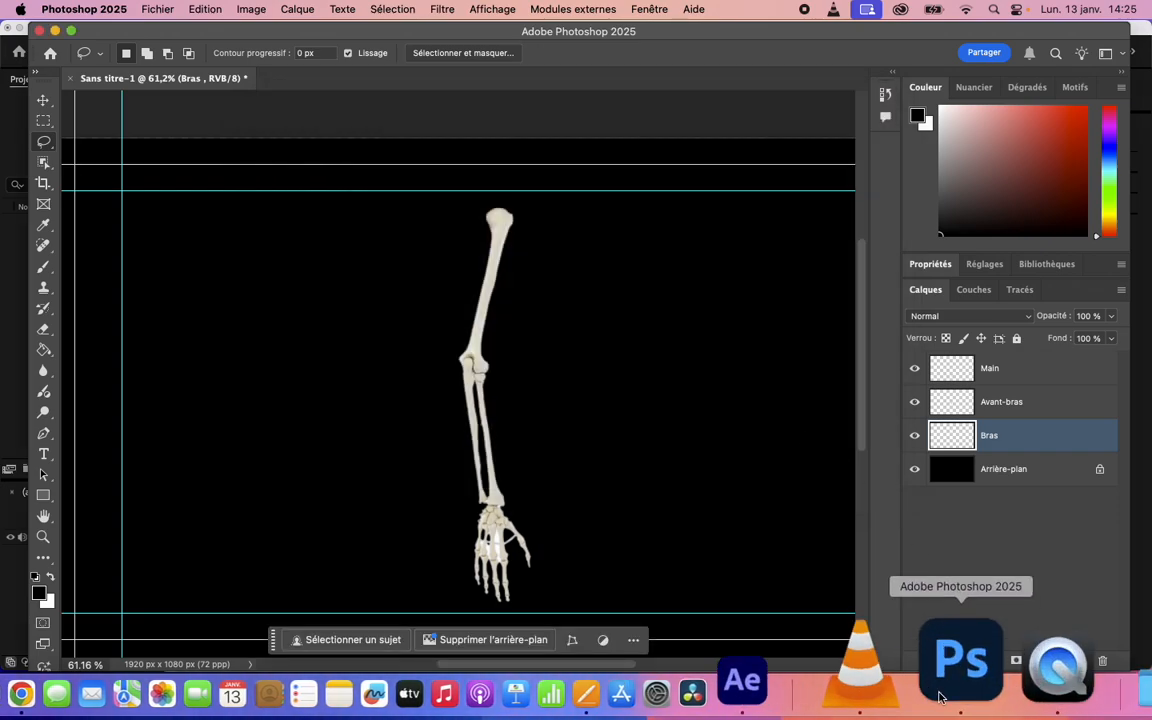
Step: Switch to After Effects, import squelette.psd from the AE1 folder as a composition with editable layer styles, and open the squelette composition
left_click(856, 665)
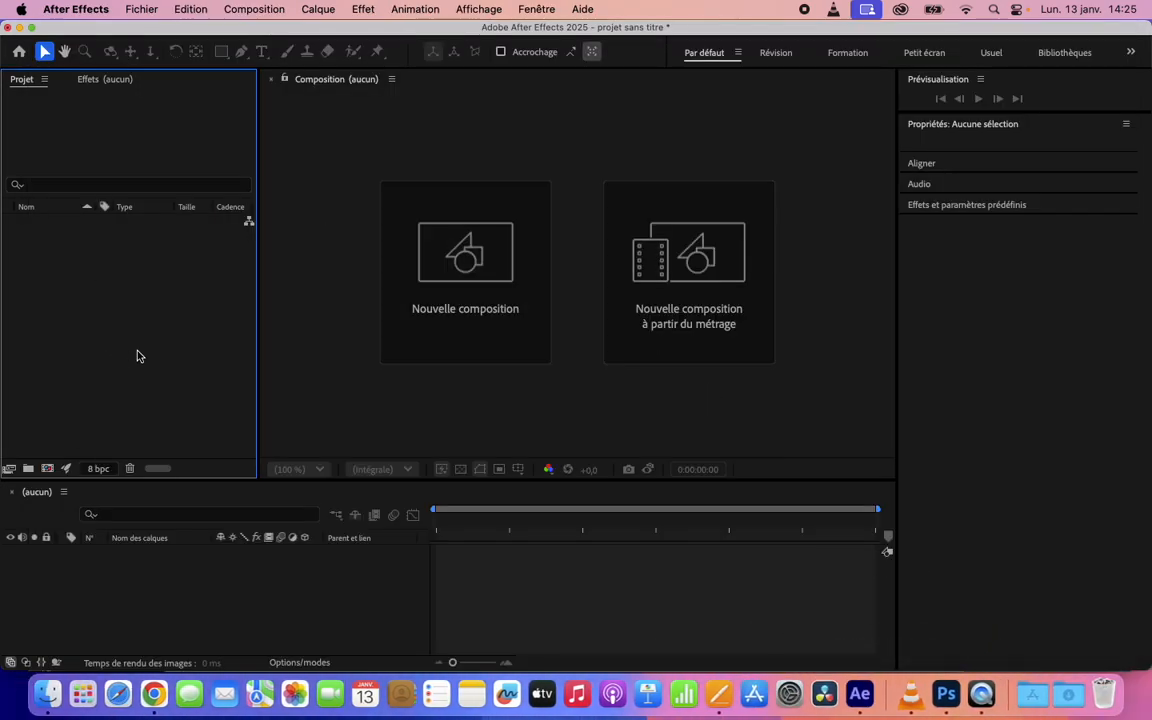
left_click(47, 693)
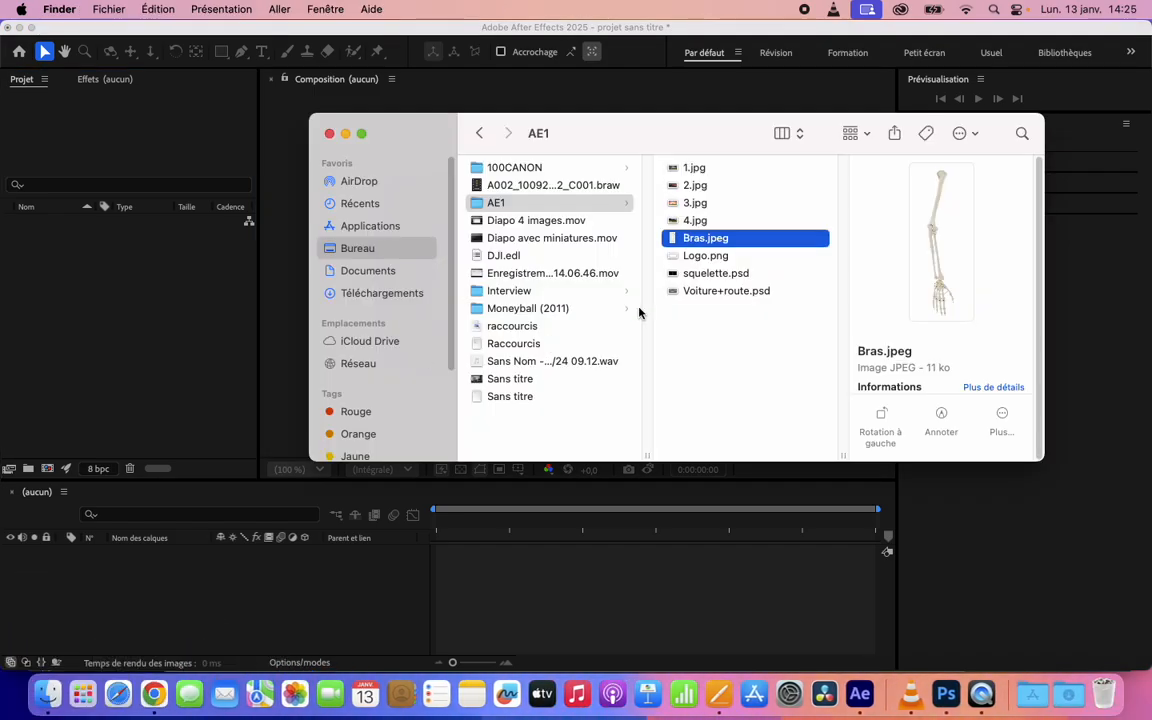
left_click(694, 275)
left_click_drag(746, 275, 222, 389)
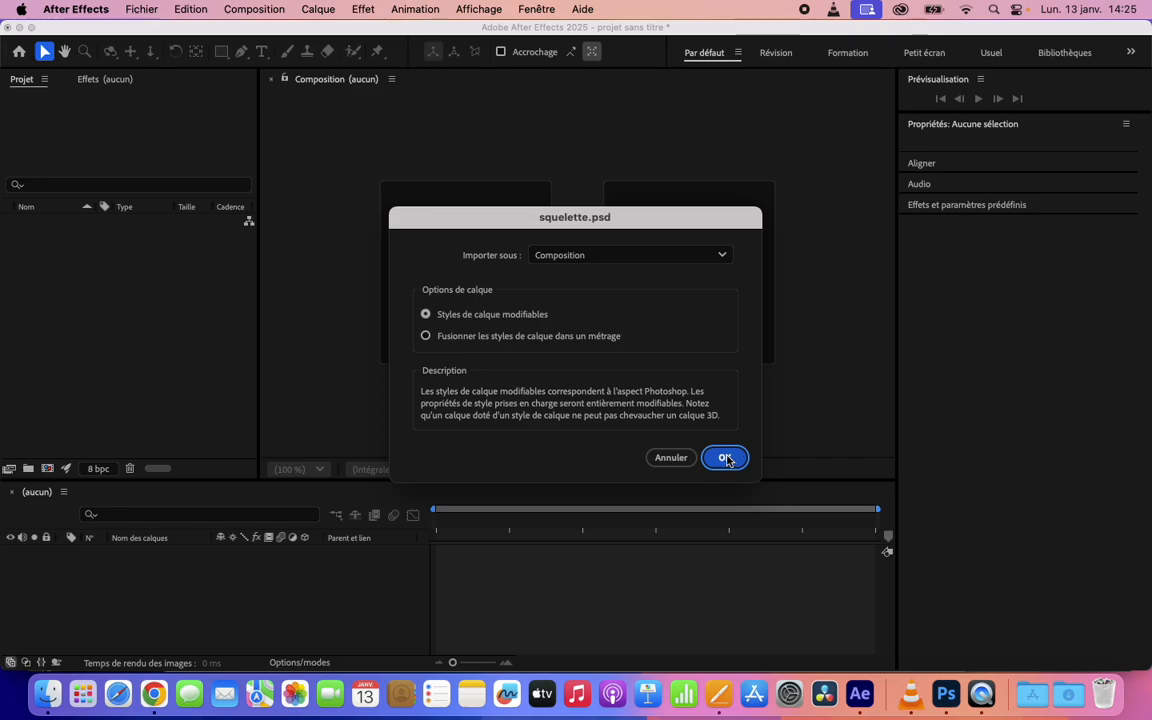
left_click(727, 458)
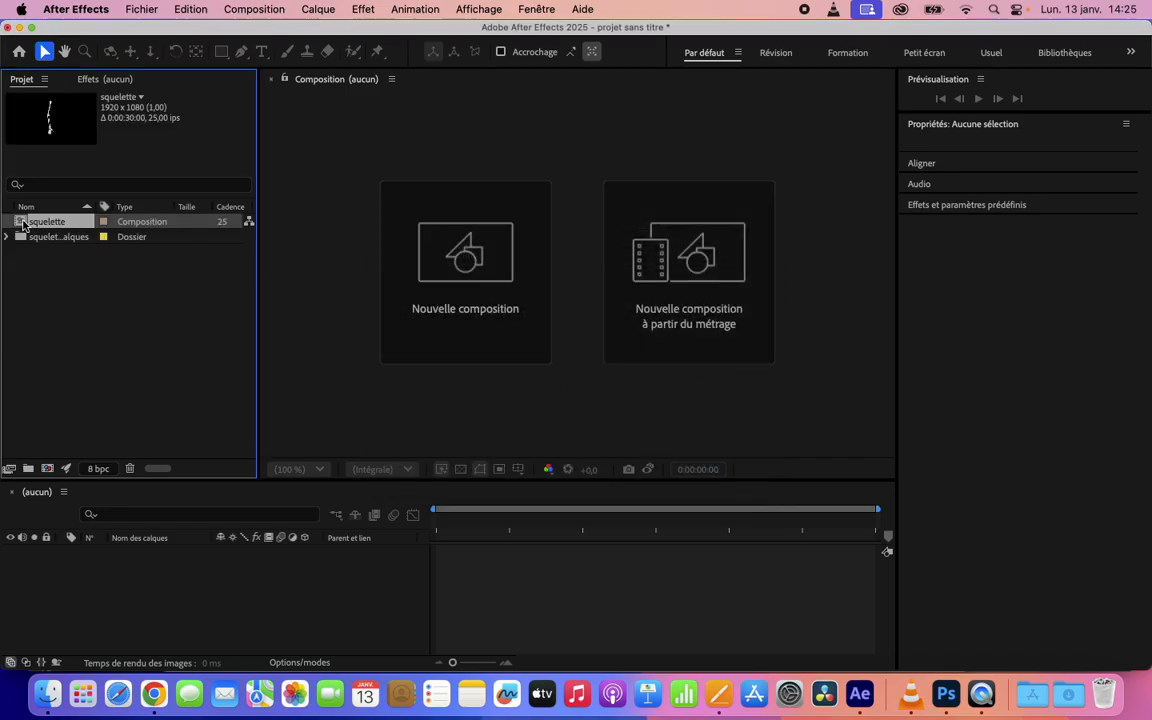
double_click(22, 224)
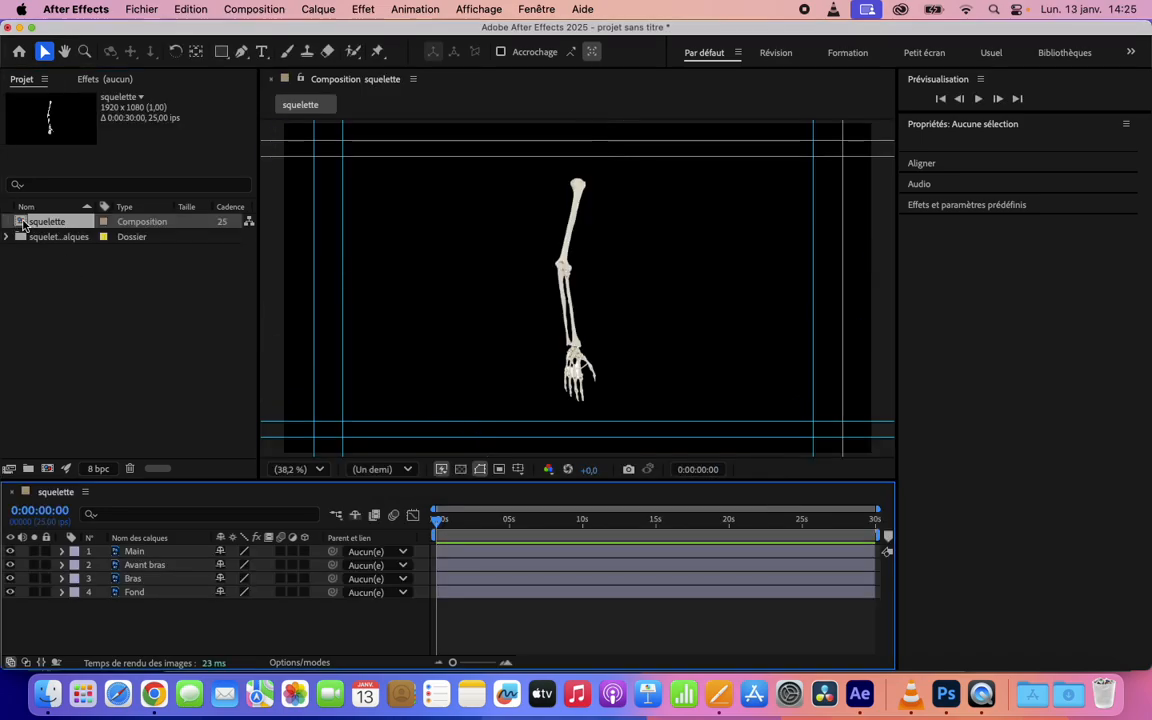
Step: Move the Bras layer's anchor point to the shoulder end of the upper arm, at about 952, 187
left_click(137, 553)
left_click(140, 566)
left_click(139, 579)
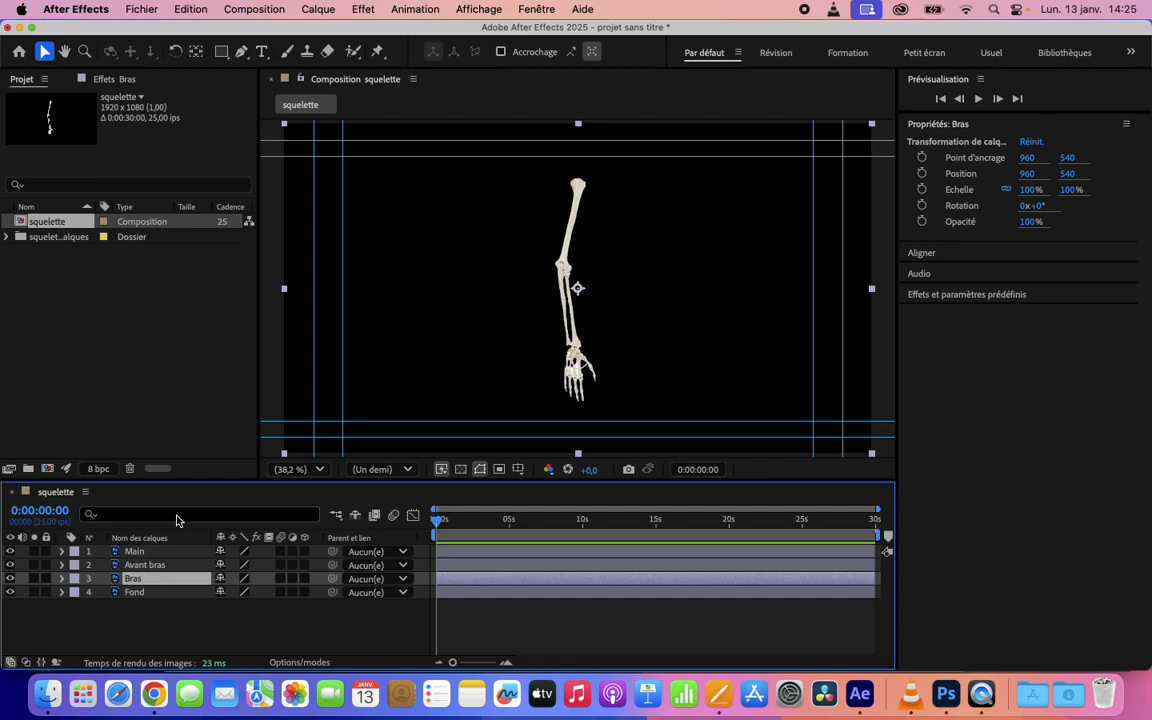
left_click(196, 57)
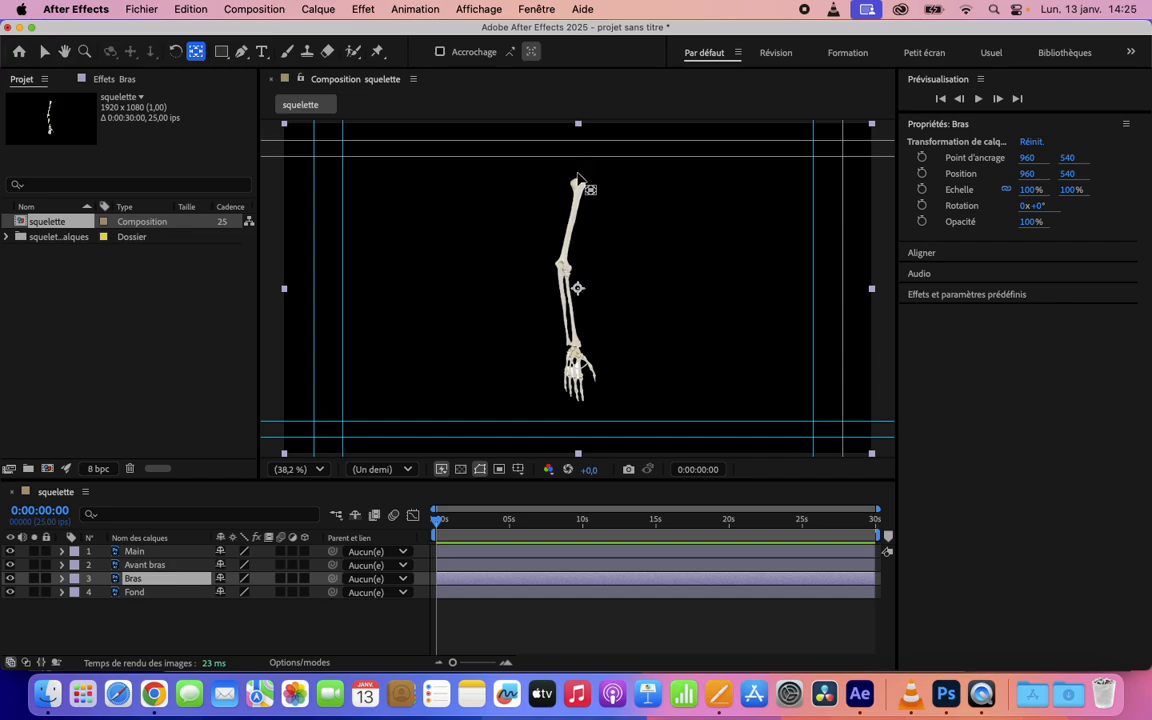
left_click_drag(593, 305, 590, 198)
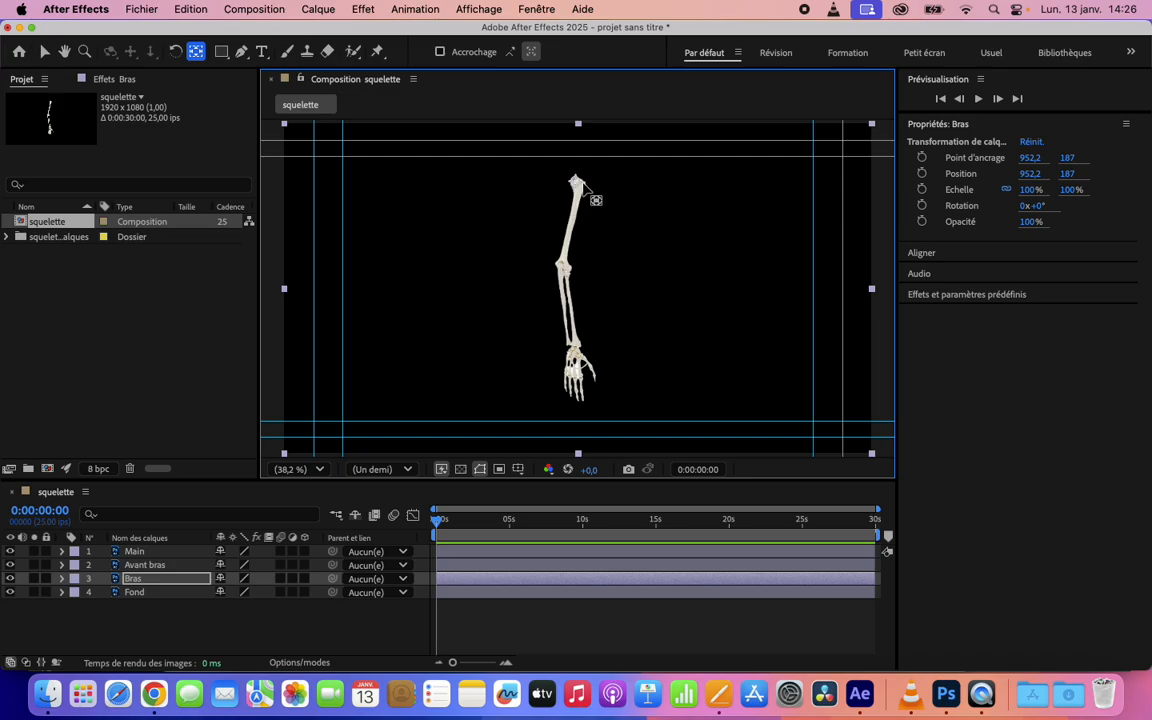
Step: Move the Avant bras anchor point to the elbow at about 905, 462 and the Main anchor point to the wrist at about 950, 734
left_click(576, 288)
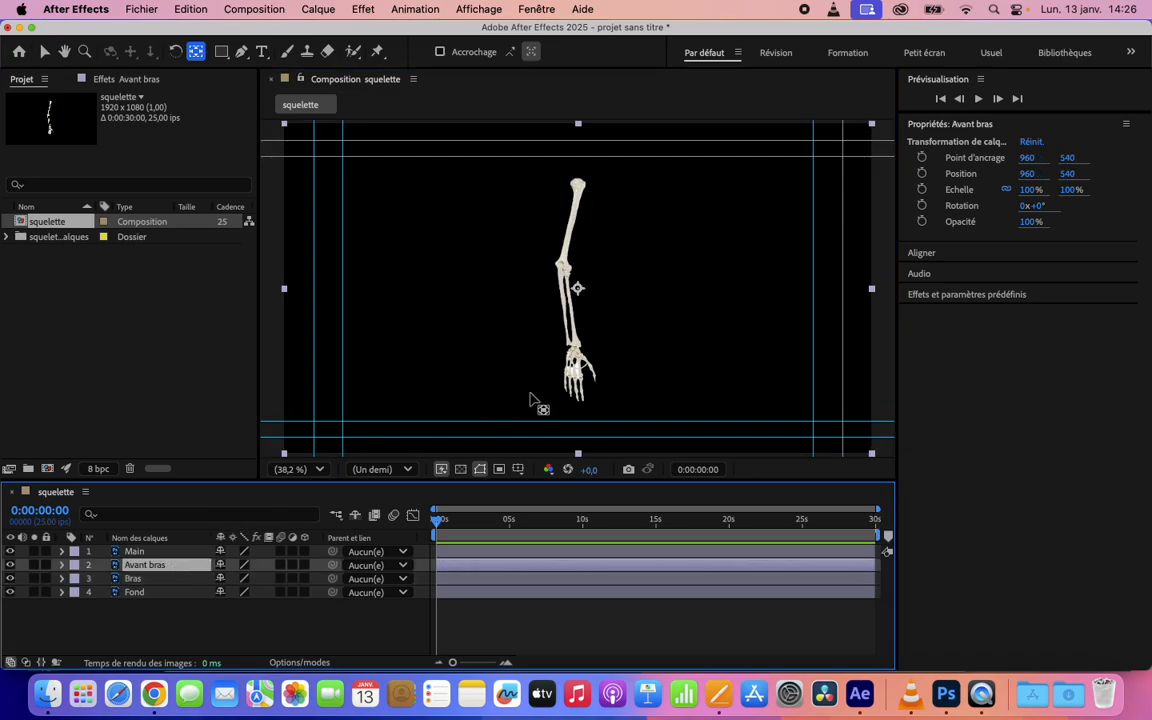
left_click_drag(576, 288, 560, 267)
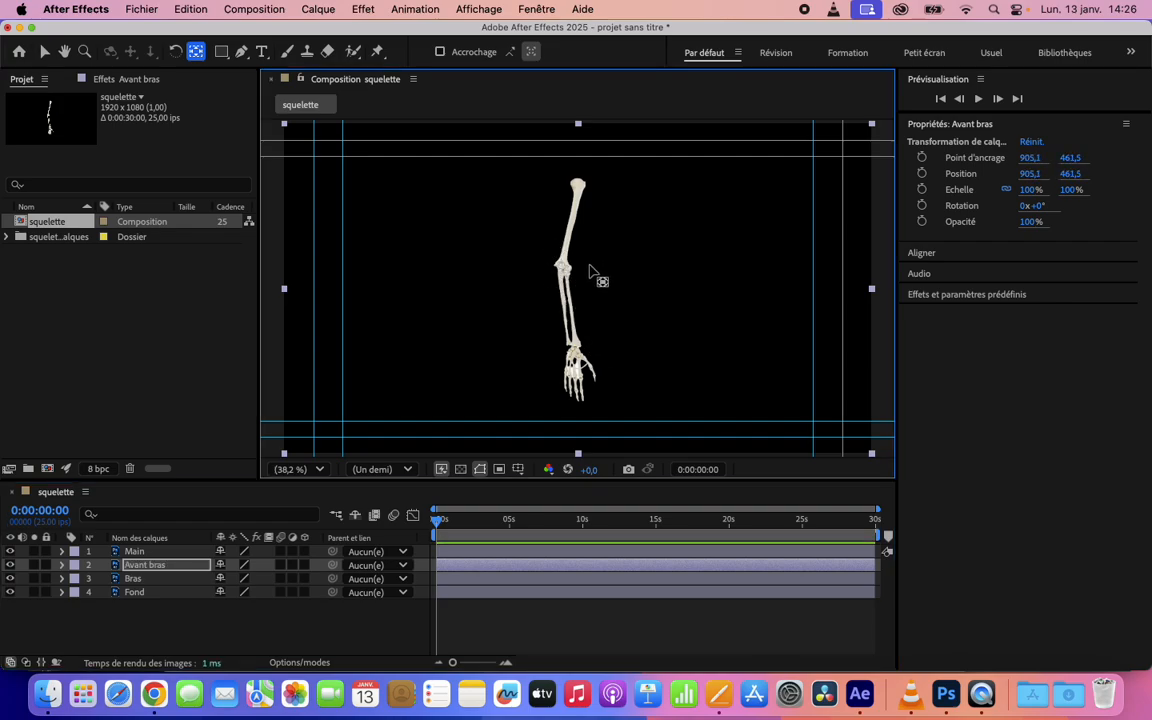
left_click(158, 552)
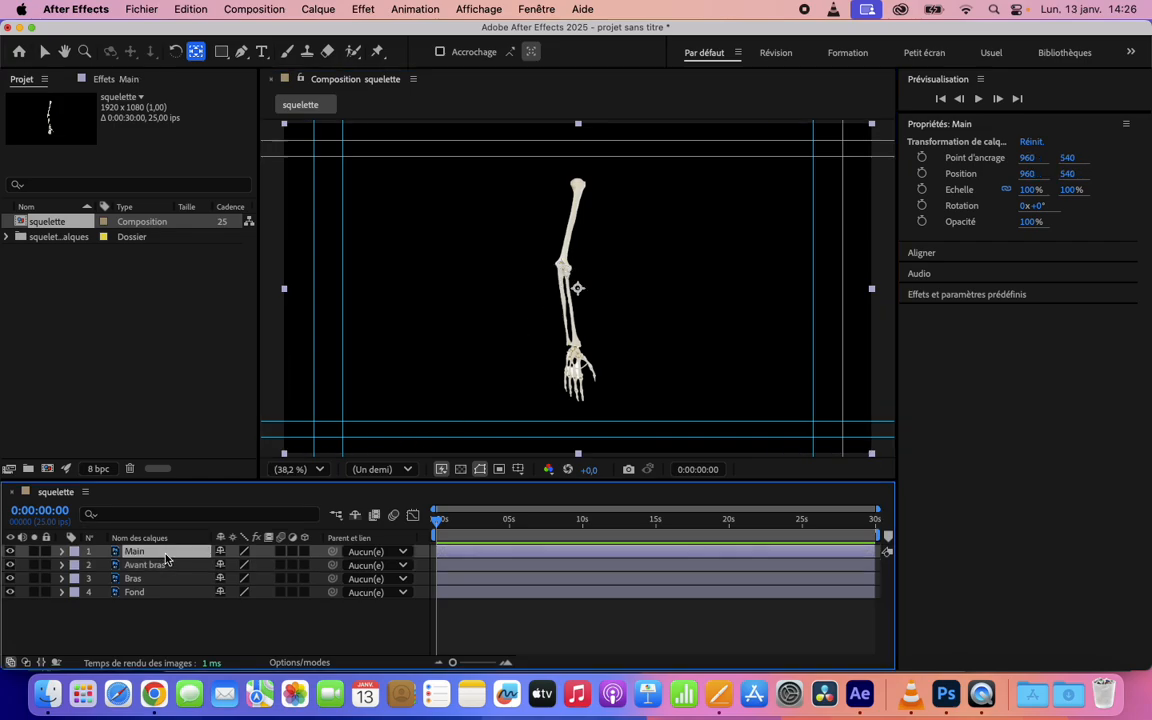
left_click_drag(577, 289, 574, 348)
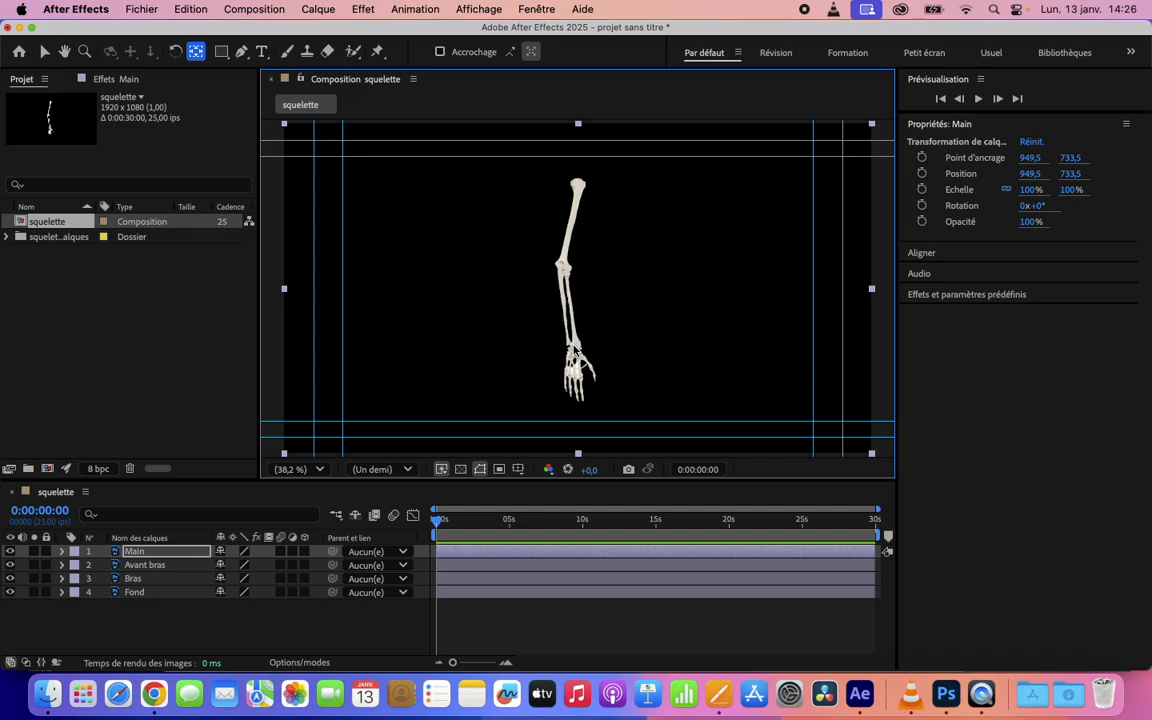
Step: Parent the Main layer to Avant bras, and the Avant bras layer to Bras
left_click(205, 629)
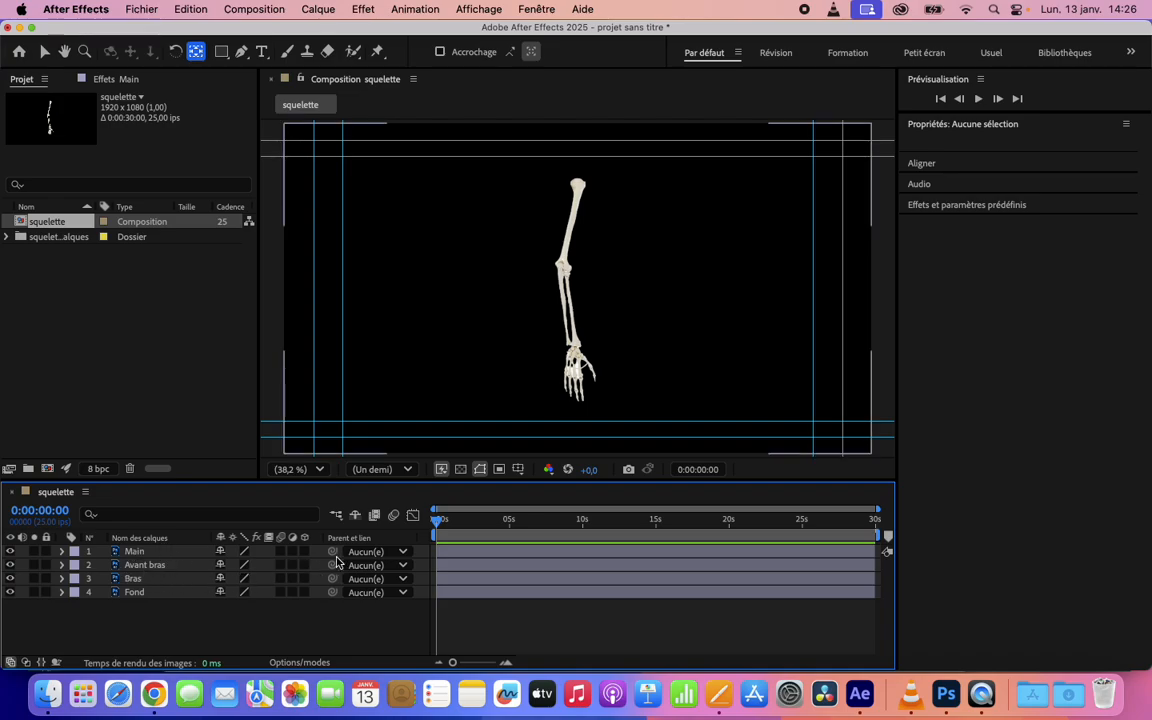
left_click_drag(333, 556, 150, 565)
left_click_drag(272, 577, 160, 580)
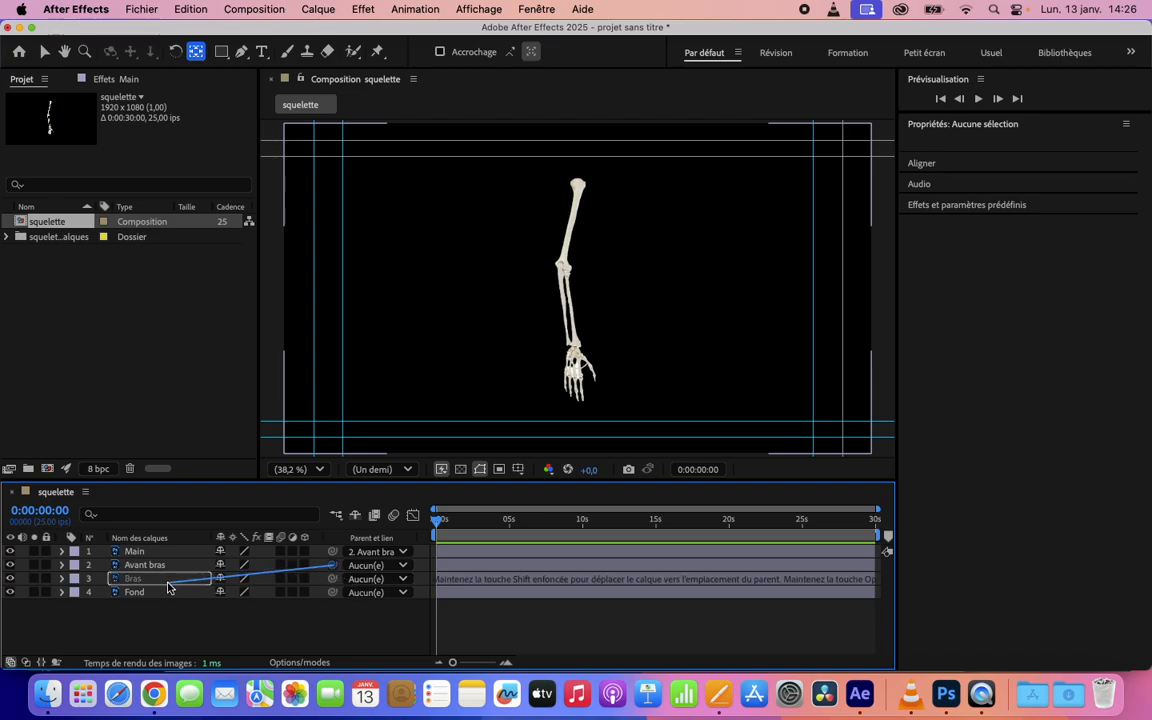
Step: Show the transform properties of the Bras layer and set its rotation to 3°
left_click(62, 579)
left_click(75, 593)
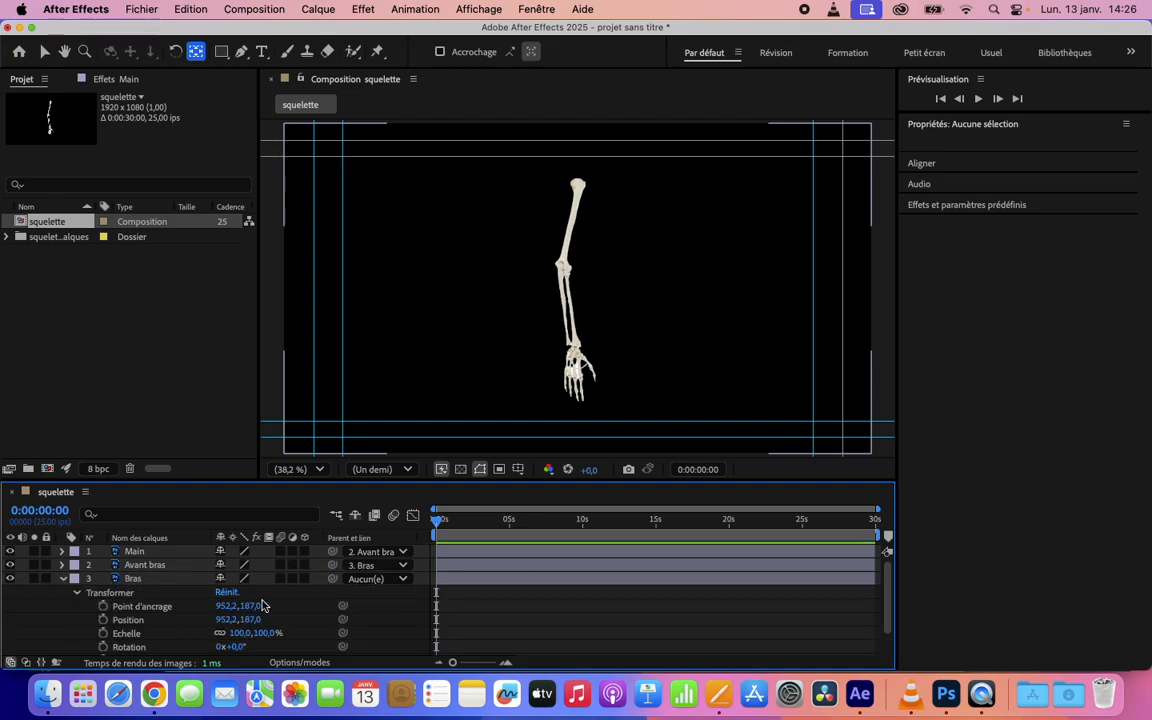
scroll(270, 615, "down", 2)
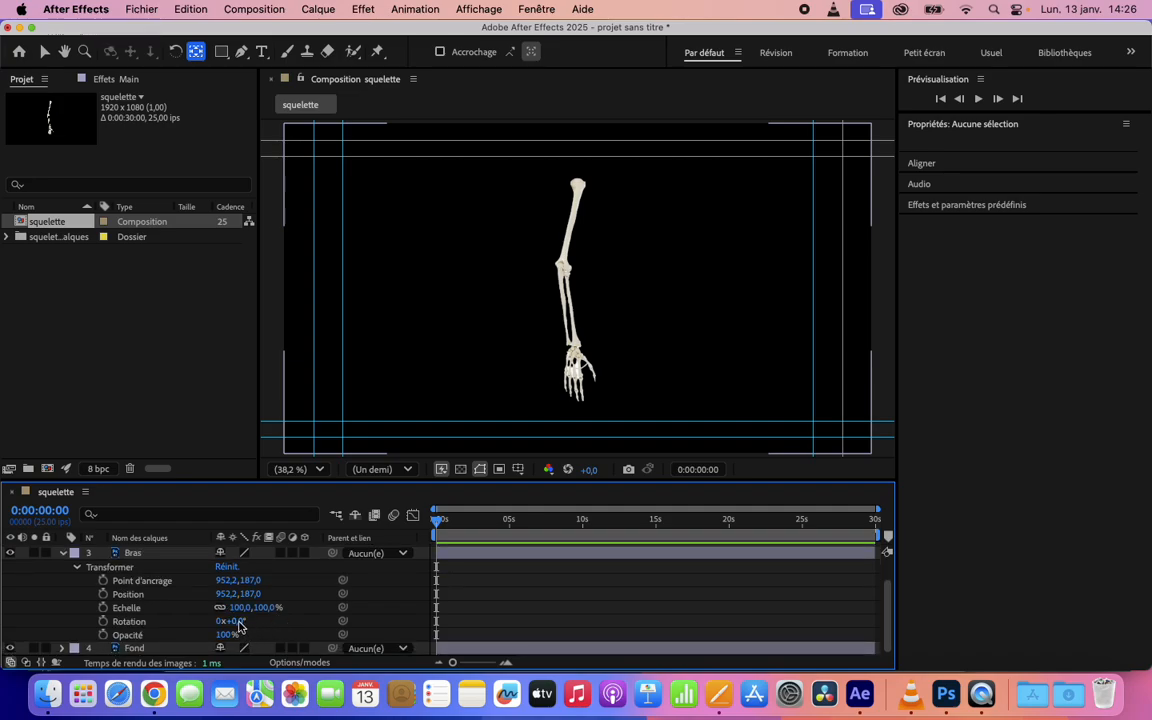
mouse_move(232, 621)
left_mouse_down()
mouse_move(255, 621)
mouse_move(236, 620)
left_mouse_up()
key("F2")
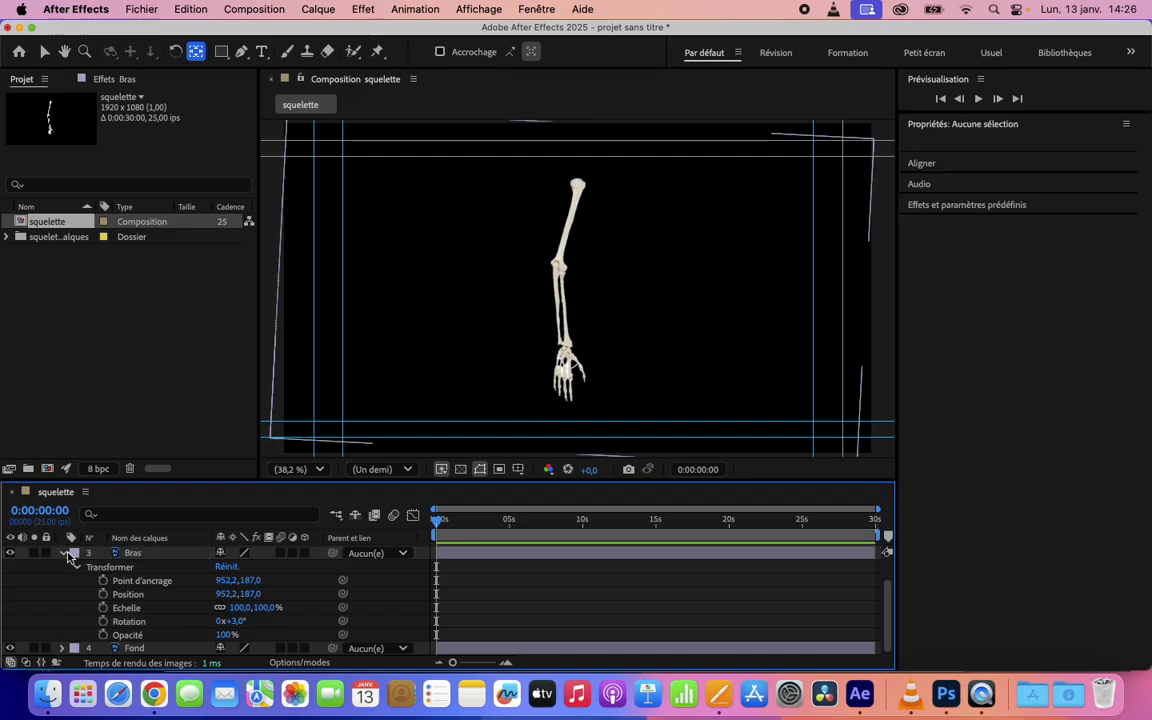
Step: Show the transform properties of the Avant bras layer and set its rotation to 4°
scroll(115, 580, "up", 2)
left_click(63, 566)
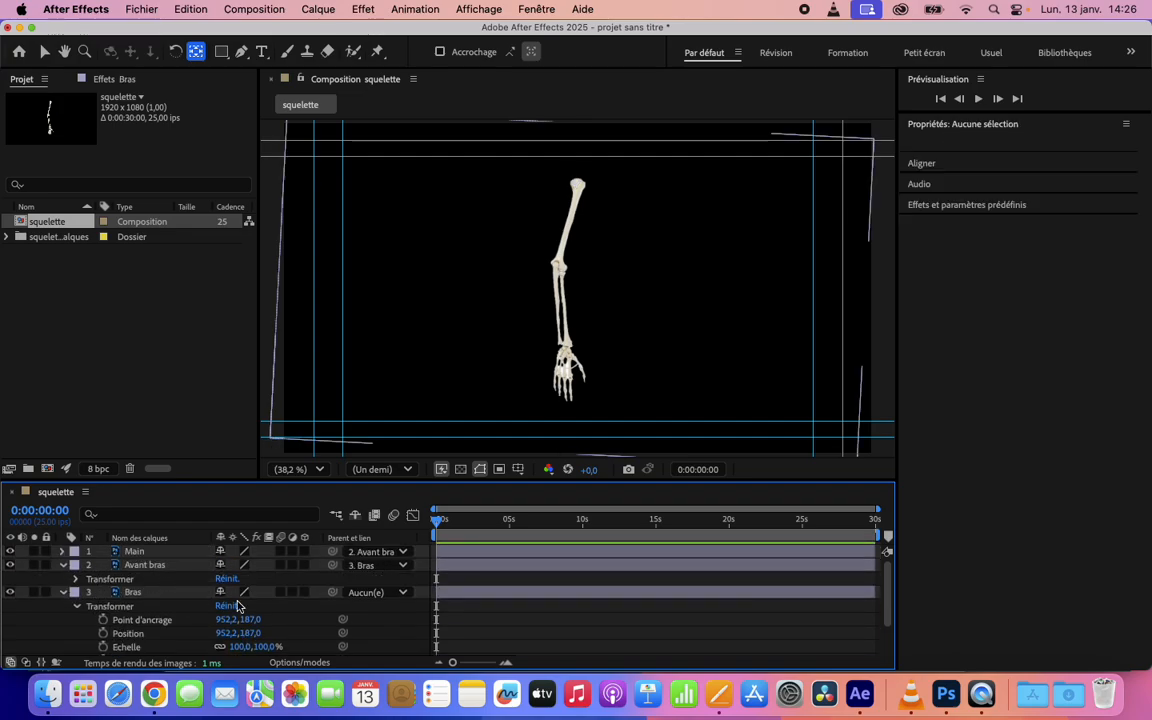
left_click(73, 581)
scroll(249, 570, "down", 3)
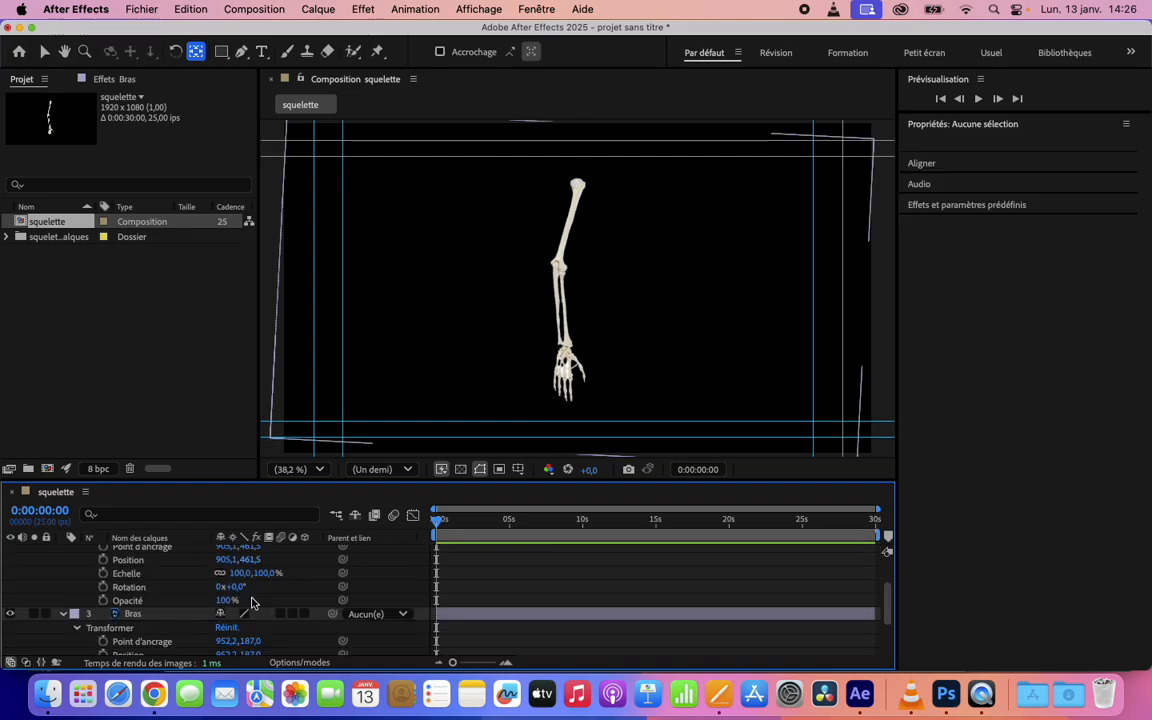
mouse_move(232, 551)
left_mouse_down()
mouse_move(290, 551)
mouse_move(190, 551)
mouse_move(245, 551)
mouse_move(235, 551)
left_mouse_up()
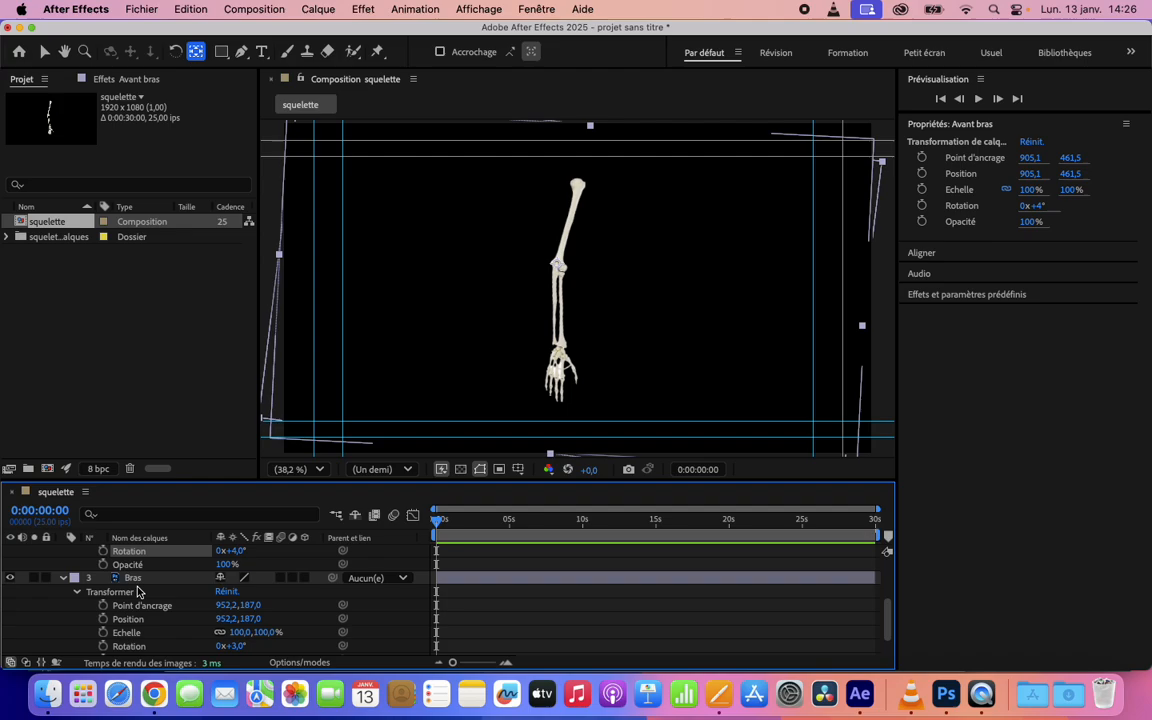
Step: Animate the Bras rotation with a keyframe at 0:00:00:00 and a second one of 75° at 0:00:02:02
scroll(150, 578, "down", 1)
left_click(140, 553)
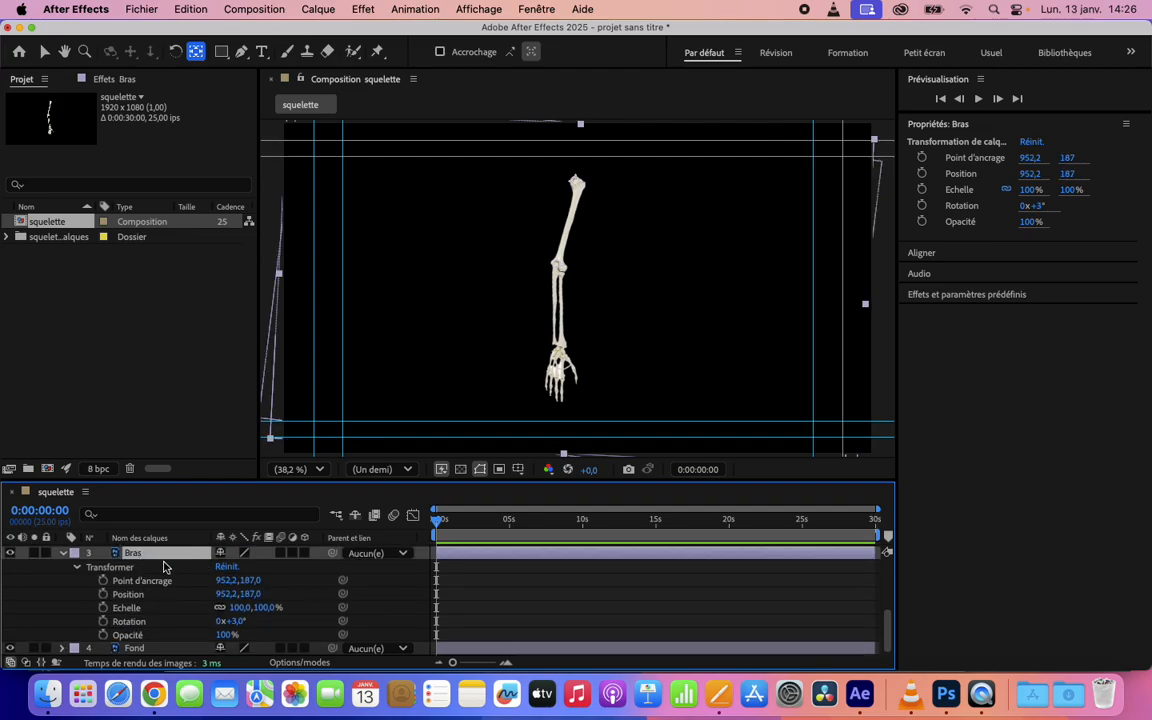
left_click(103, 621)
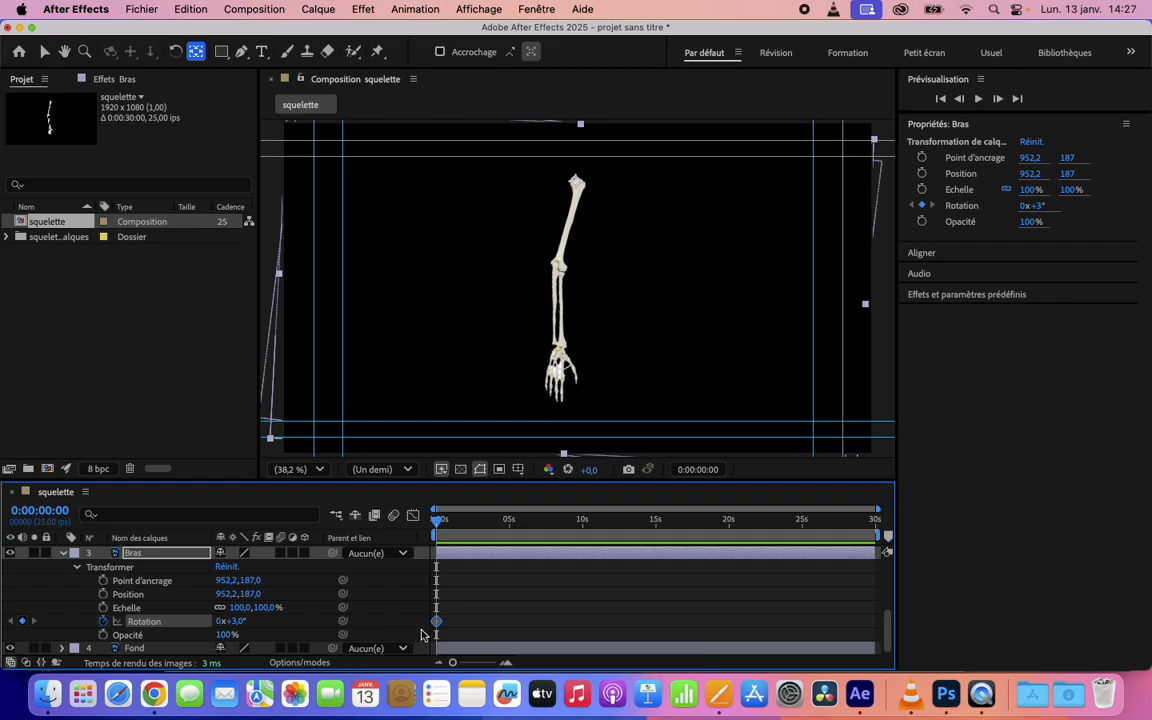
left_click_drag(441, 528, 466, 520)
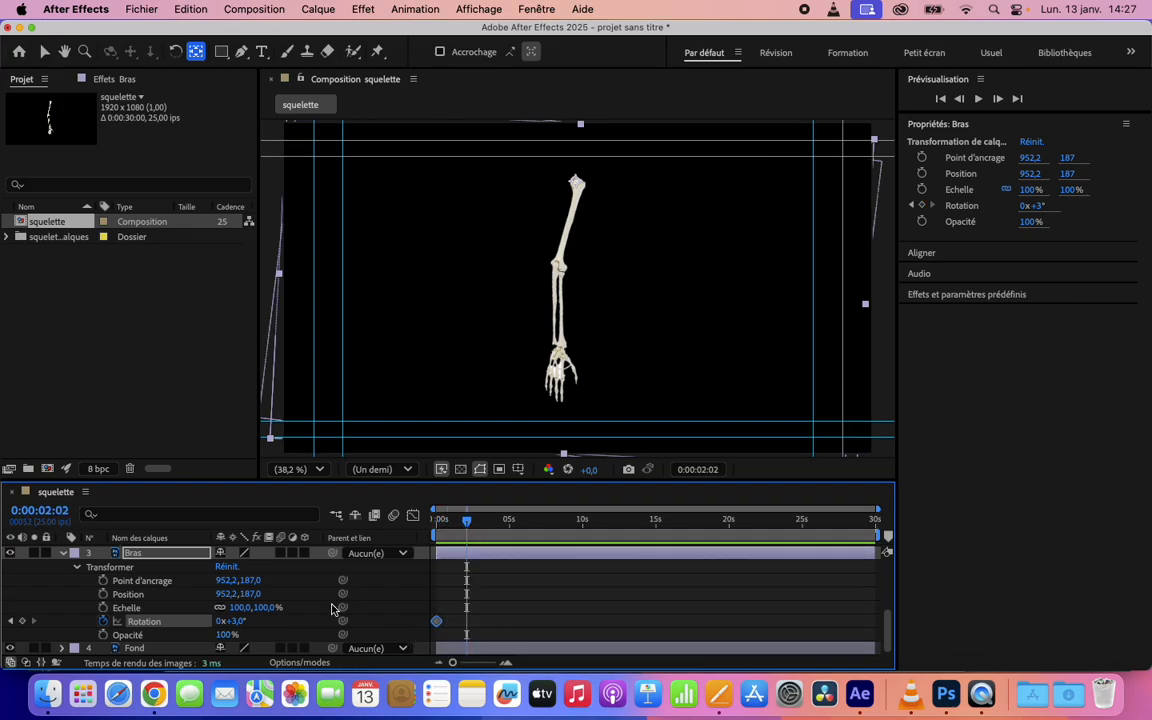
left_click_drag(238, 627, 292, 619)
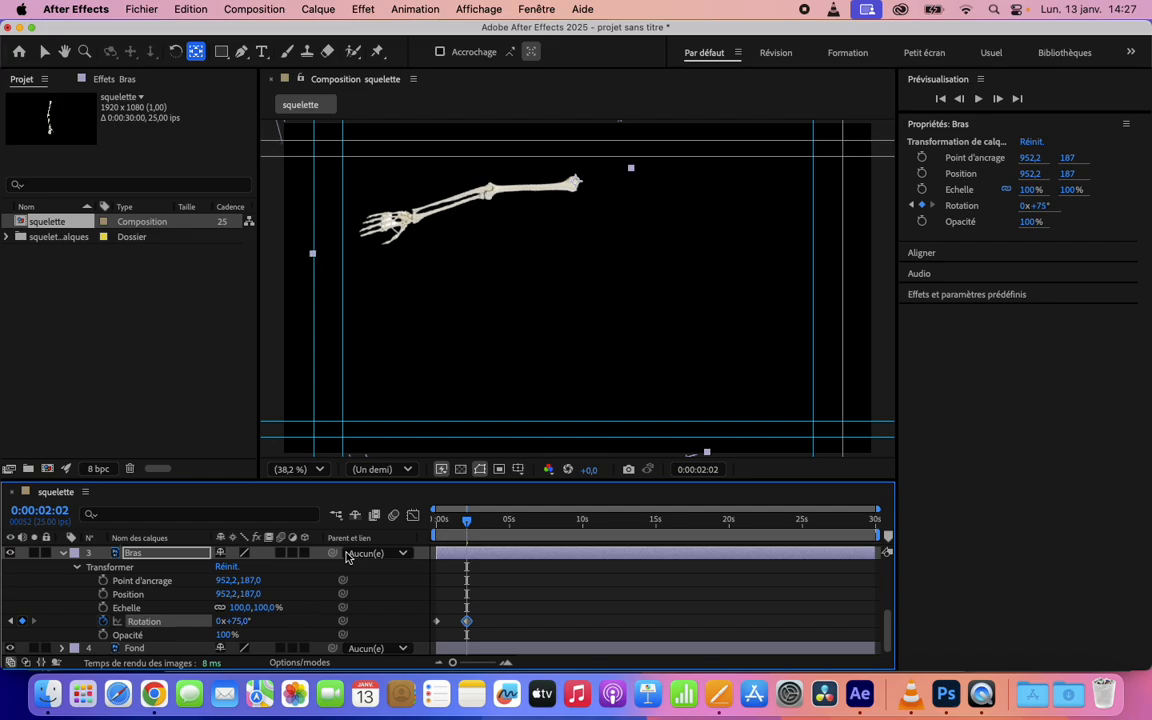
Step: Animate the Avant bras rotation with a keyframe at 0:00:00:00 and a second one of -35° at 0:00:01:19
left_click_drag(467, 528, 437, 528)
scroll(193, 605, "up", 2)
scroll(193, 605, "up", 2)
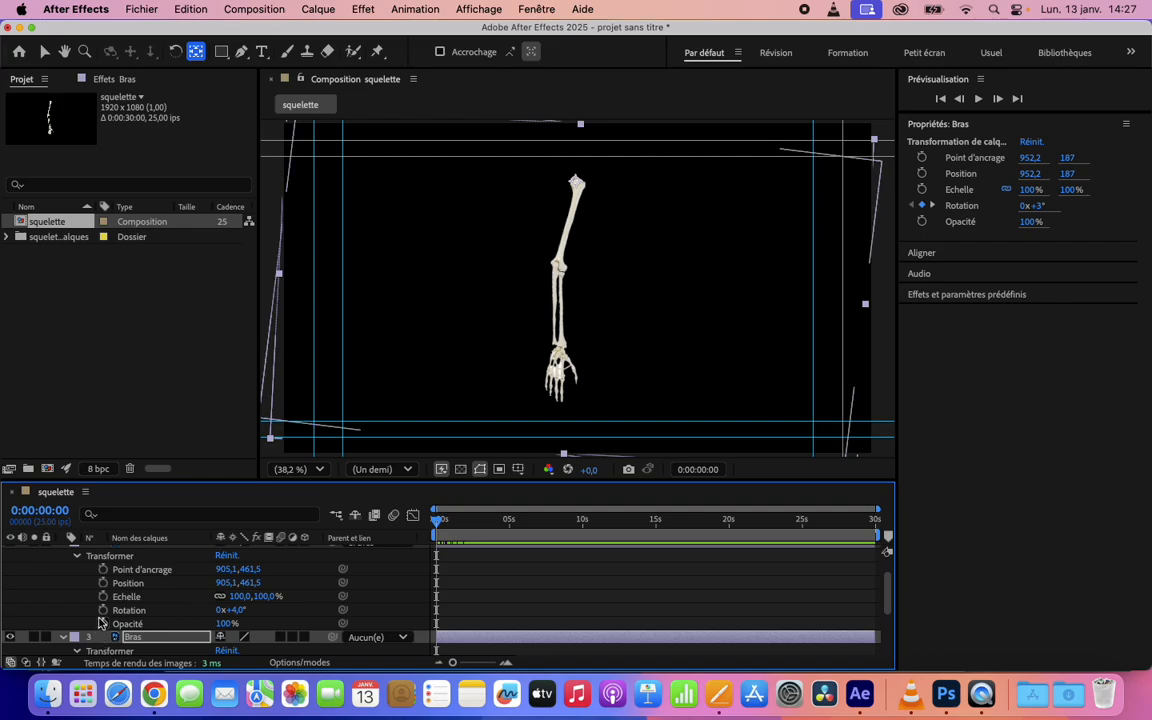
left_click(103, 611)
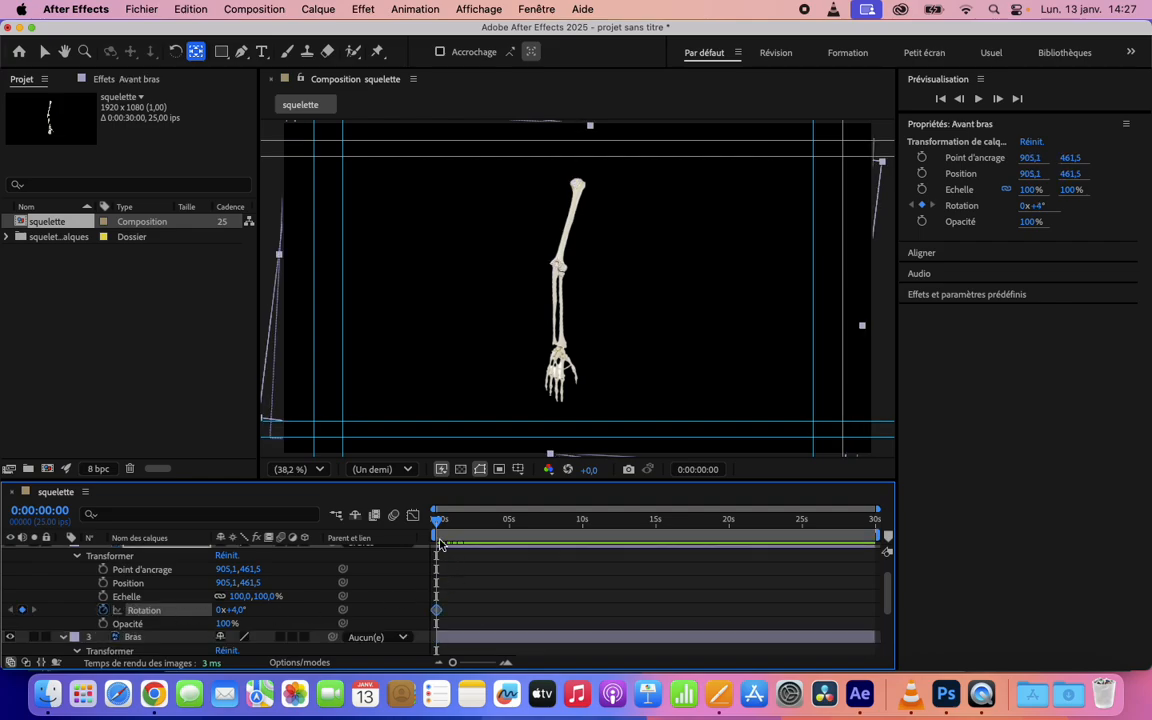
left_click_drag(440, 523, 461, 521)
mouse_move(237, 614)
left_mouse_down()
mouse_move(208, 613)
mouse_move(220, 616)
left_mouse_up()
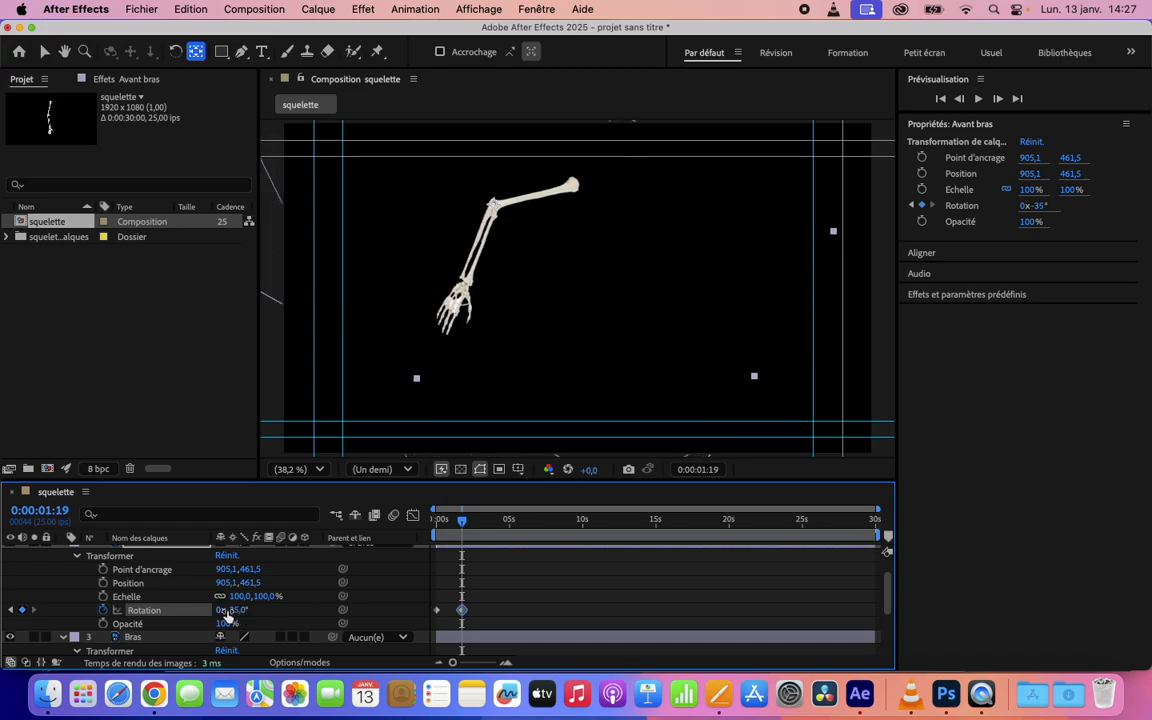
Step: Animate the Main layer's rotation with a keyframe at 0:00:00:00 and a second one of -32° near the other layers' second keyframes
left_click_drag(460, 527, 437, 530)
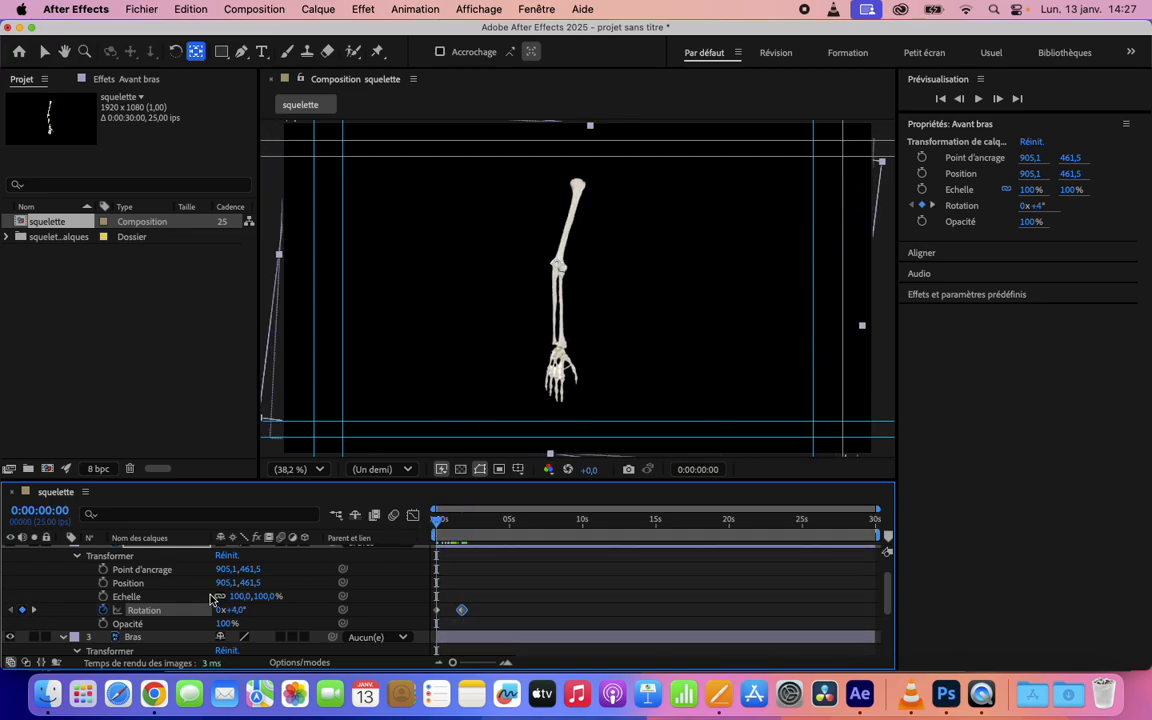
scroll(218, 593, "up", 2)
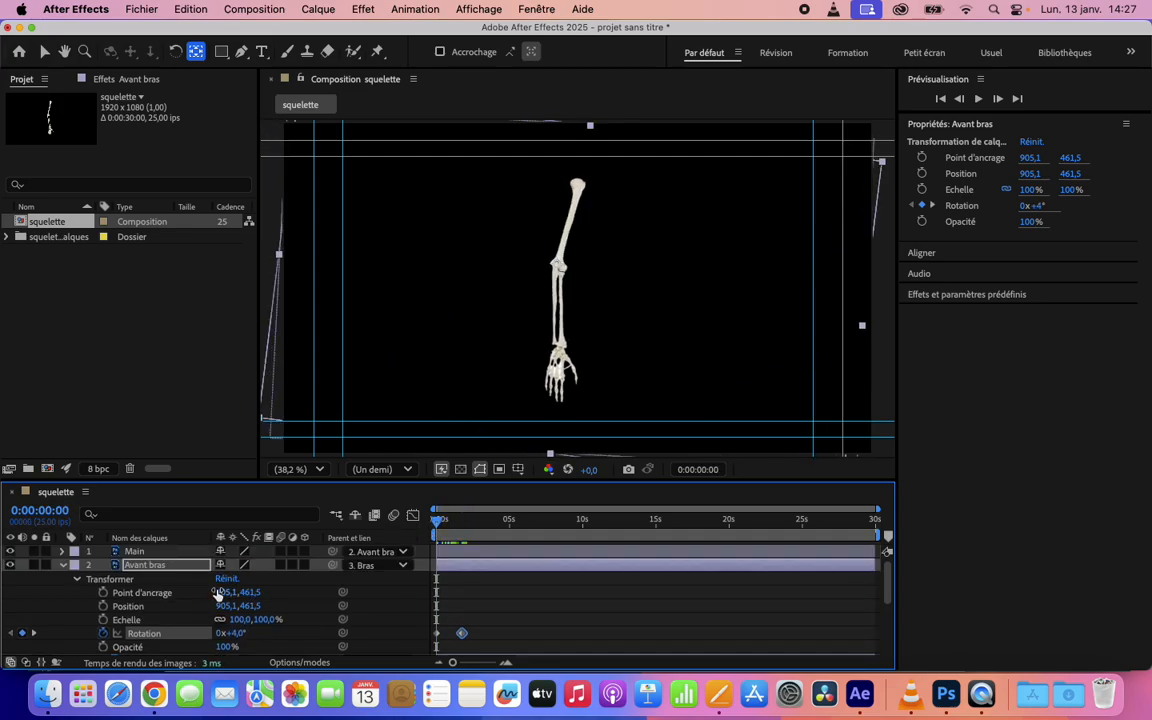
left_click(63, 553)
left_click(77, 566)
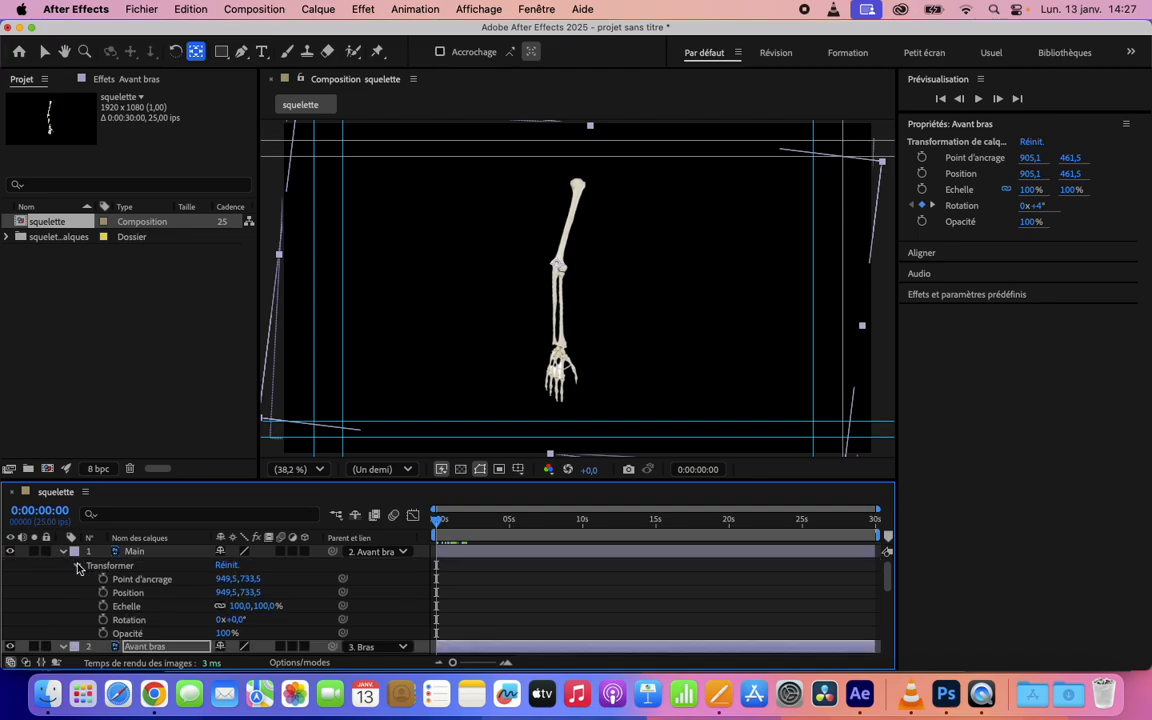
left_click(103, 620)
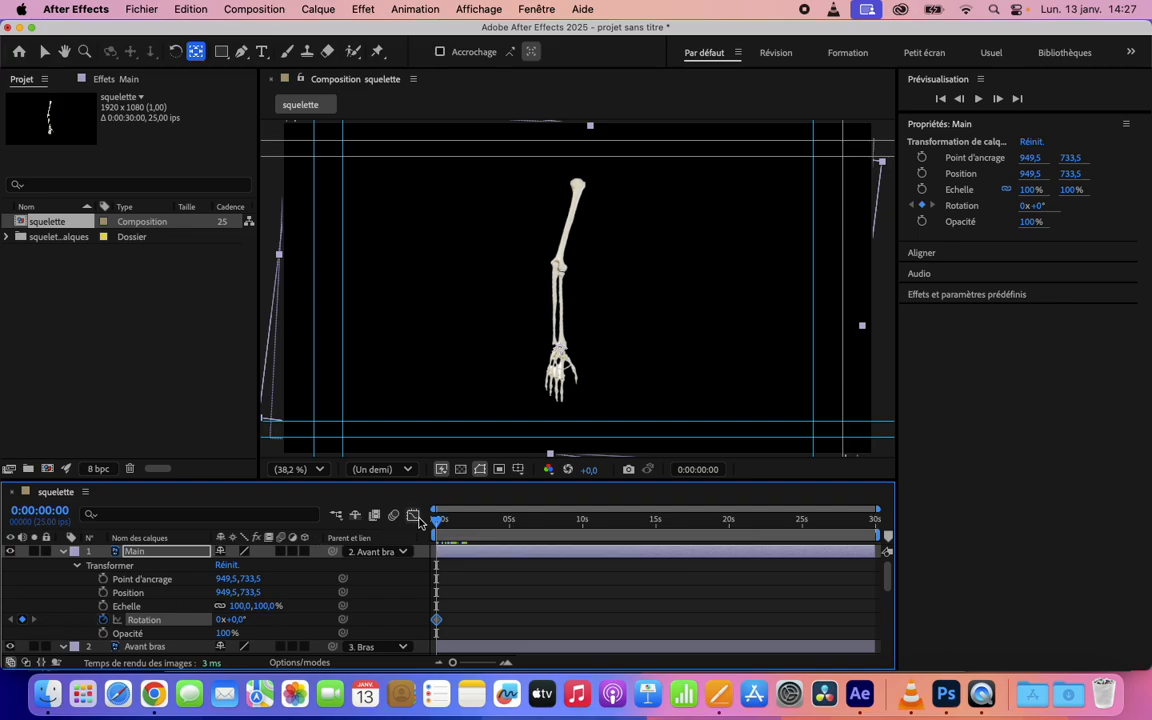
left_click_drag(438, 524, 462, 522)
left_click_drag(237, 627, 211, 621)
Step: Move the second Bras rotation keyframe slightly earlier, close to the second keyframes of the other layers
mouse_move(462, 524)
left_mouse_down()
mouse_move(413, 532)
mouse_move(471, 532)
mouse_move(436, 532)
mouse_move(461, 532)
left_mouse_up()
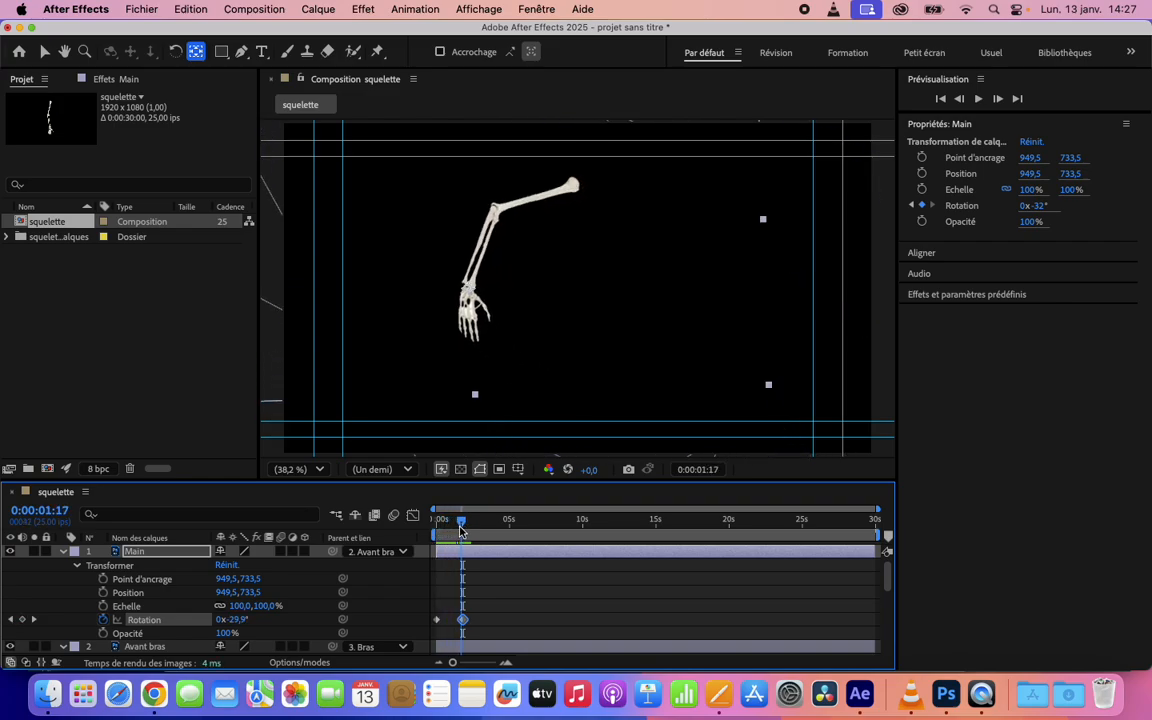
scroll(506, 576, "down", 6)
left_click_drag(466, 637, 460, 637)
left_click_drag(451, 527, 486, 521)
scroll(609, 604, "down", 1)
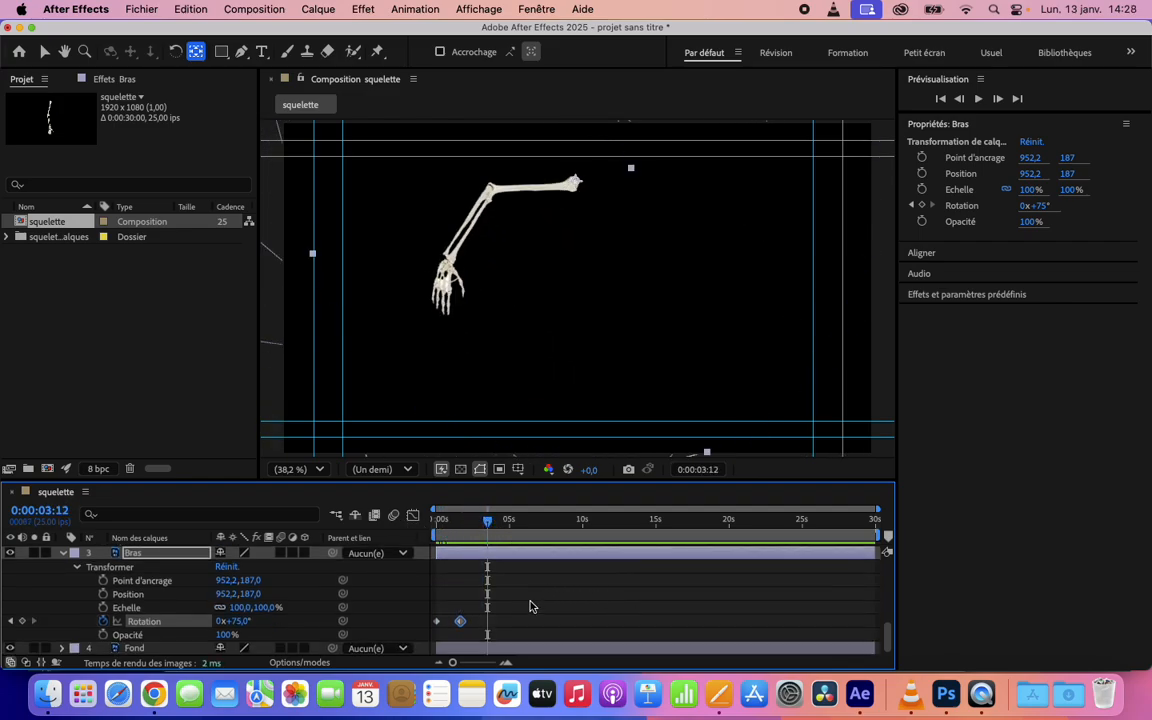
Step: Collapse the properties of the Main, Avant bras and Bras layers and clear the layer selection
scroll(522, 616, "up", 5)
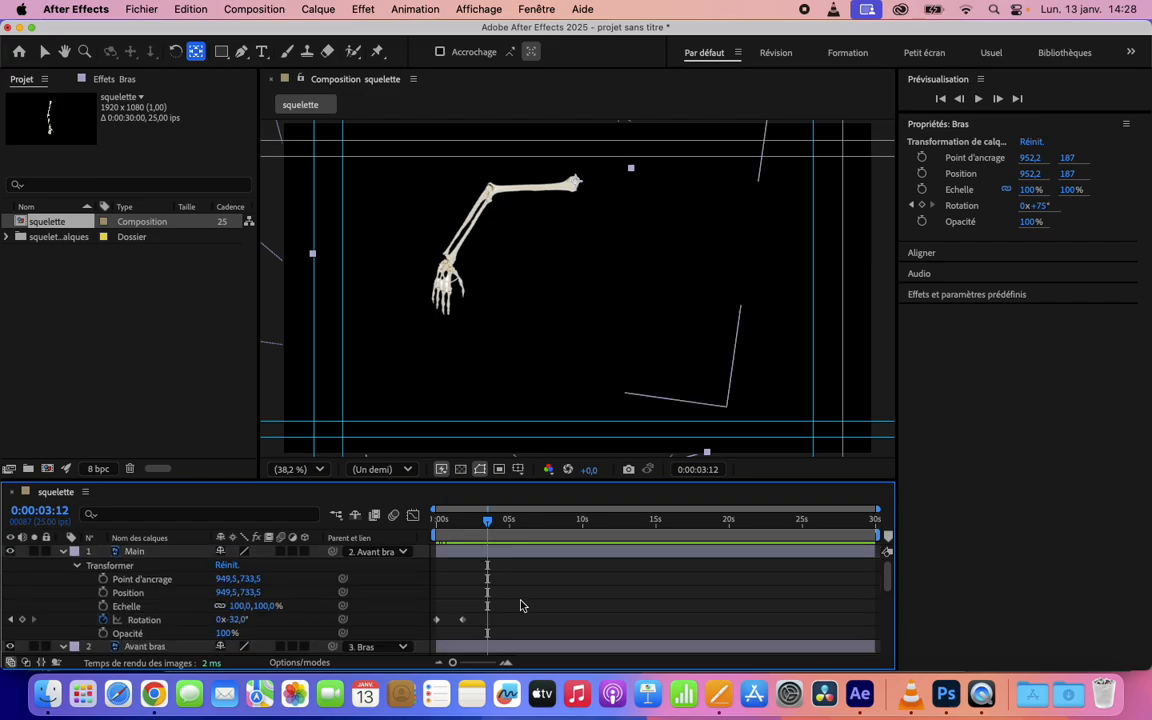
left_click(130, 555)
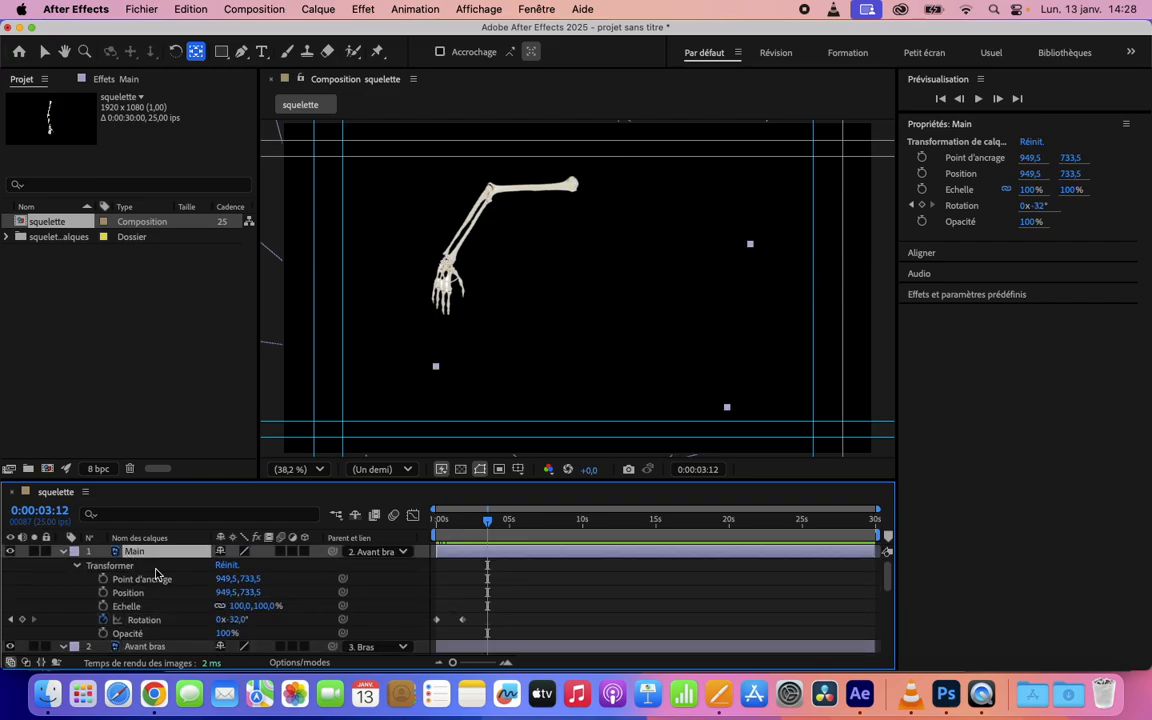
left_click(62, 553)
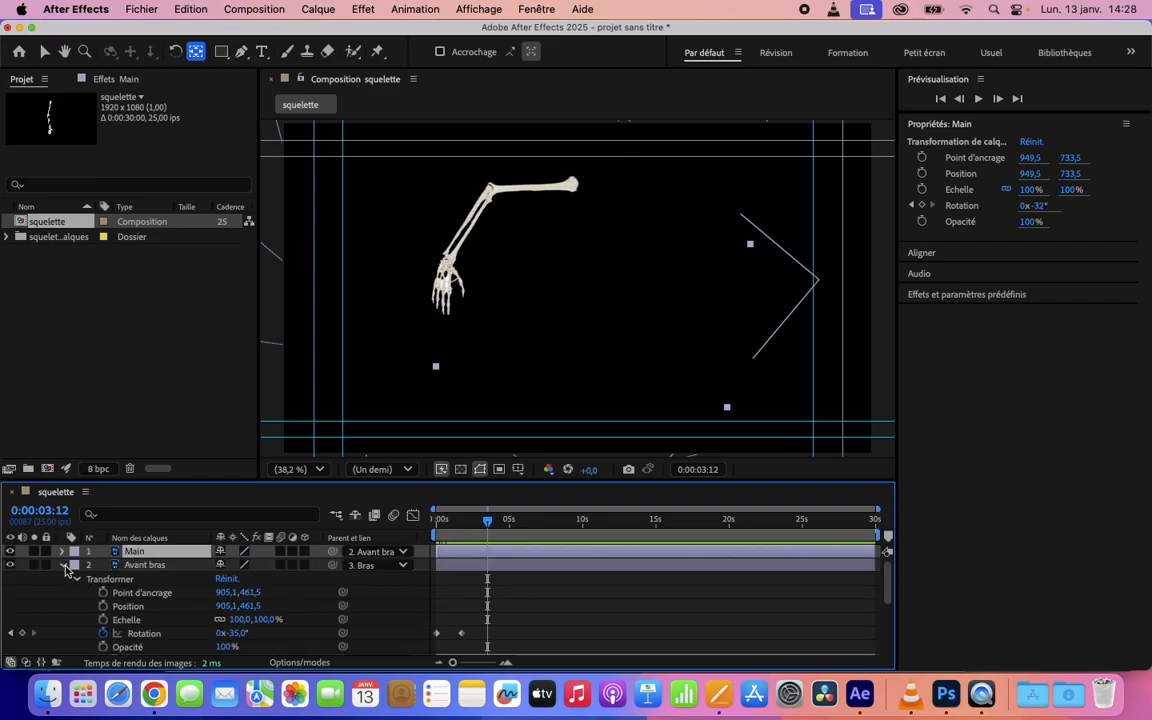
left_click(63, 566)
left_click(220, 607)
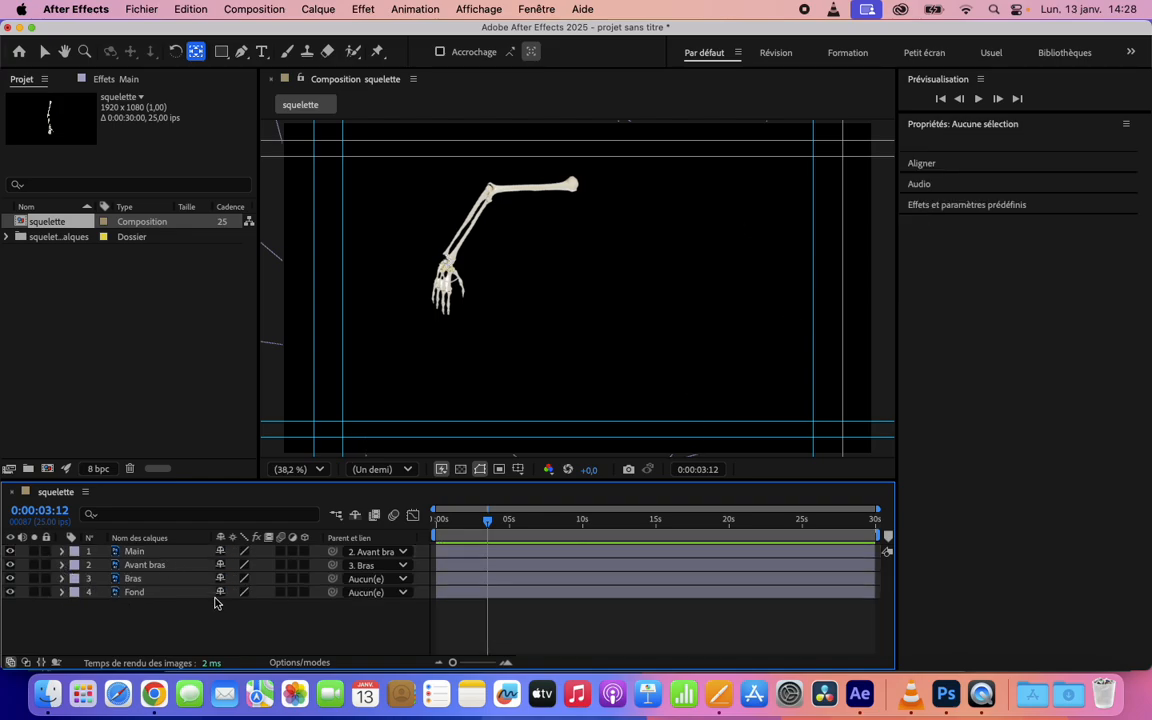
Step: Select the Main, Avant bras and Bras layers together and show only their modified and animated properties
left_click(160, 552)
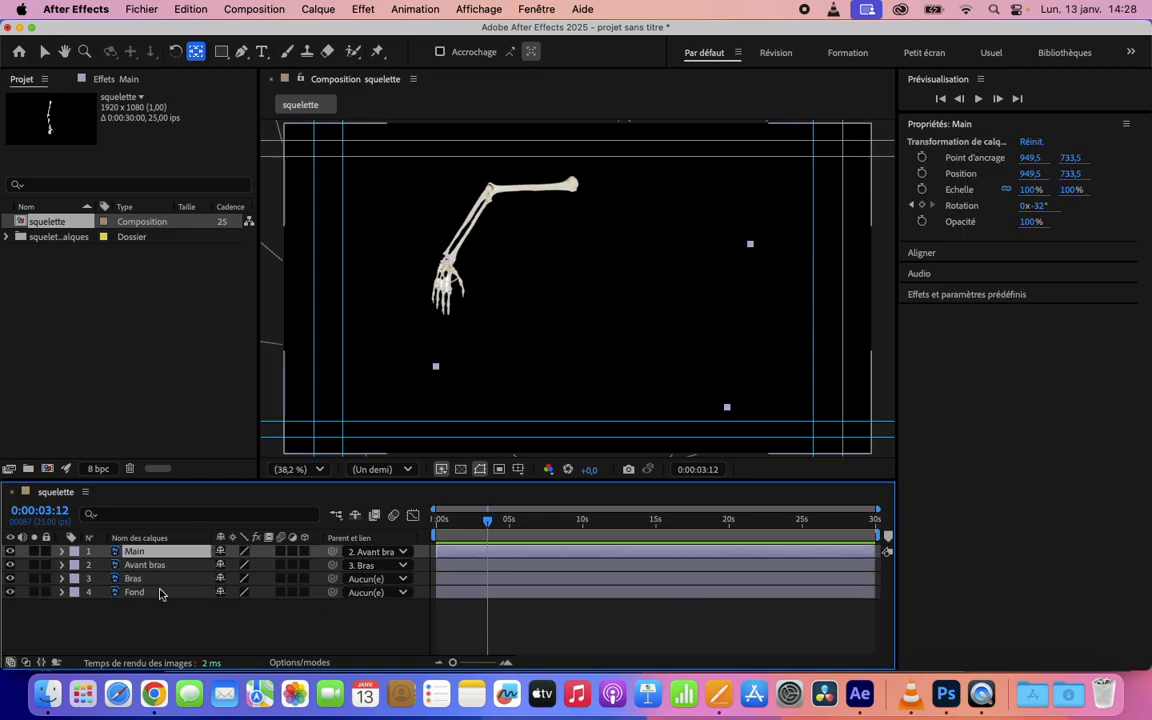
left_click(216, 580, "shift")
key("u")
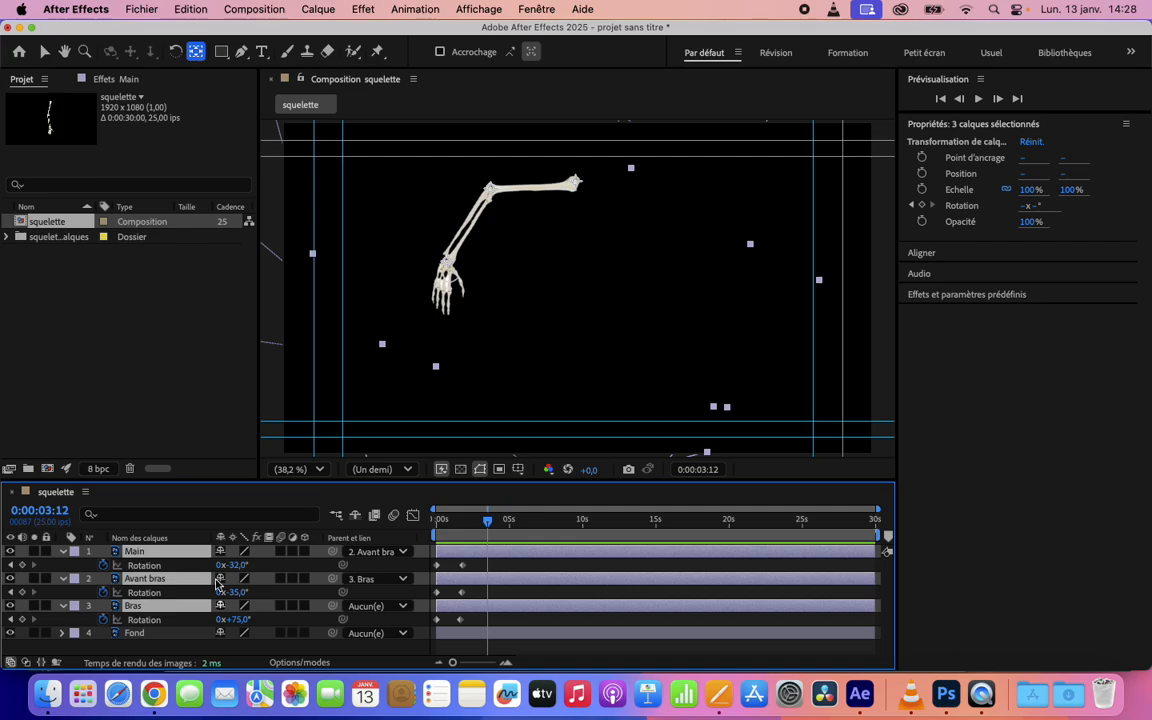
key("u")
key("u")
key("u")
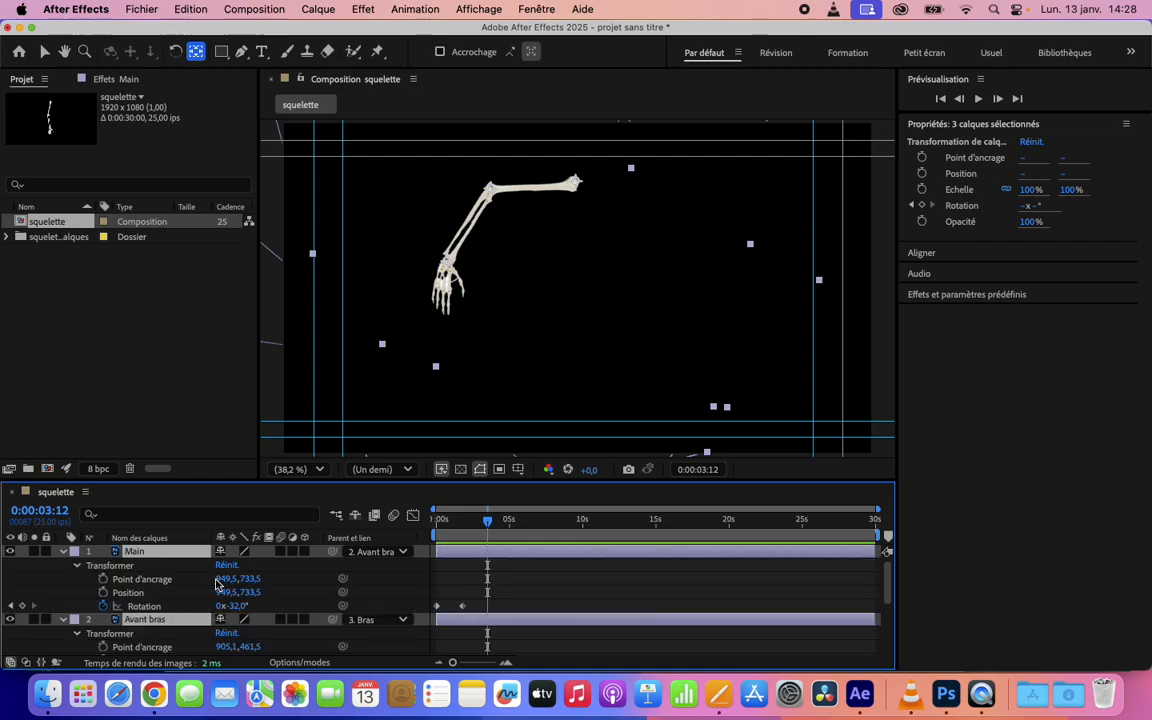
Step: Copy the first rotation keyframes of Main, Avant bras and Bras and paste them at 0:00:03:17
scroll(483, 612, "down", 3)
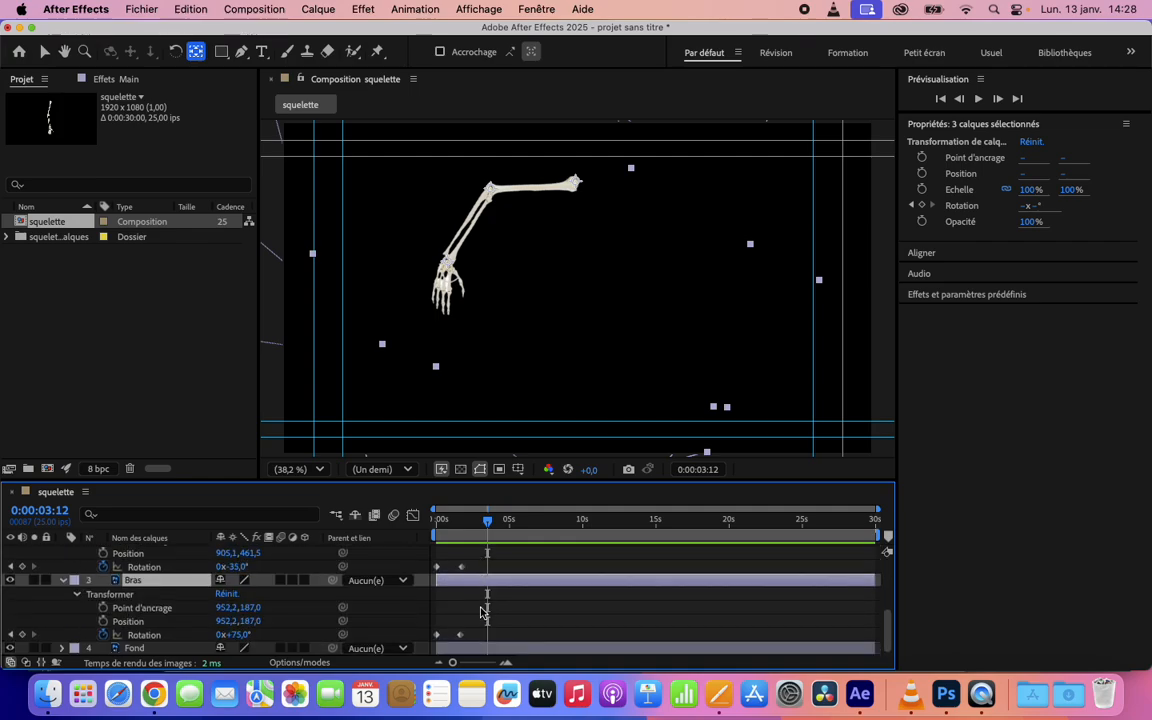
left_click_drag(507, 636, 461, 512)
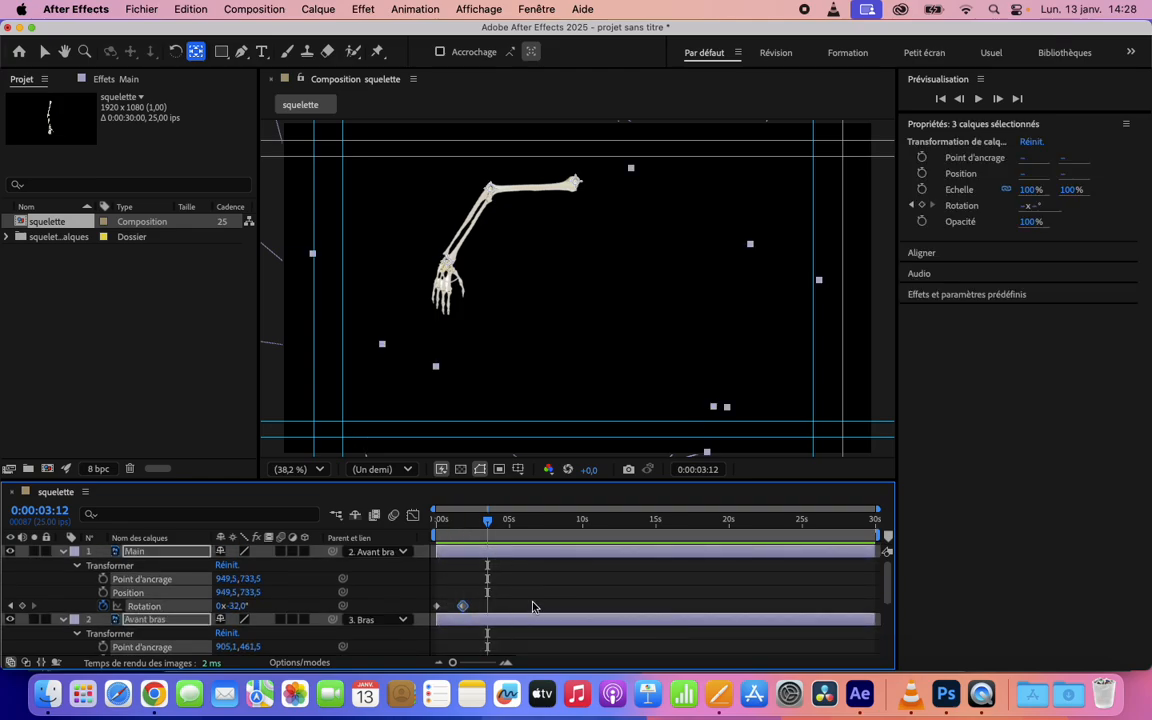
scroll(477, 540, "down", 2)
scroll(477, 540, "up", 2)
left_click(452, 590)
left_click_drag(432, 530, 440, 700)
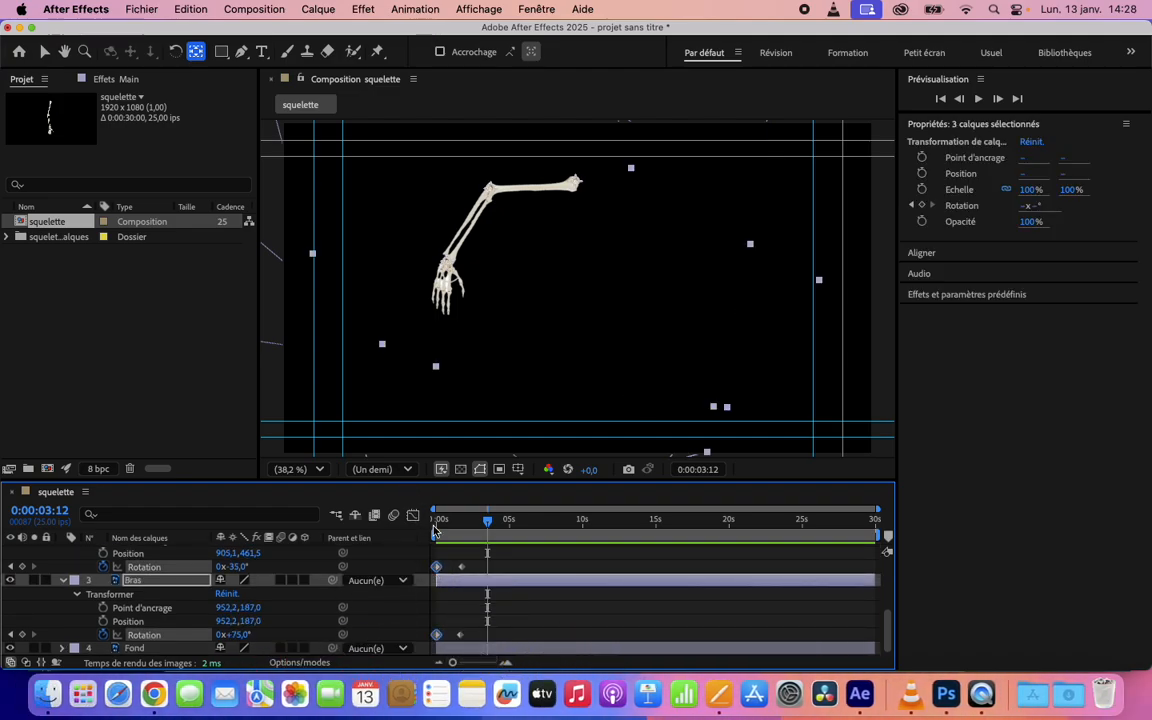
key("Home")
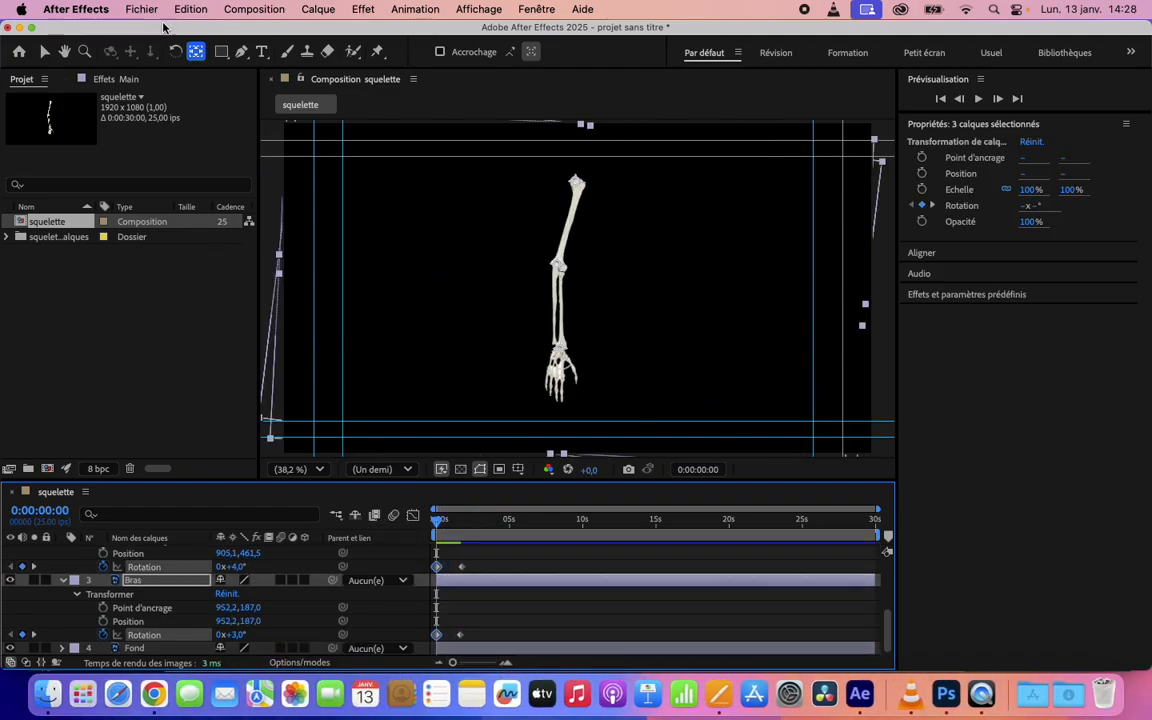
left_click(190, 9)
left_click(200, 112)
left_click(490, 530)
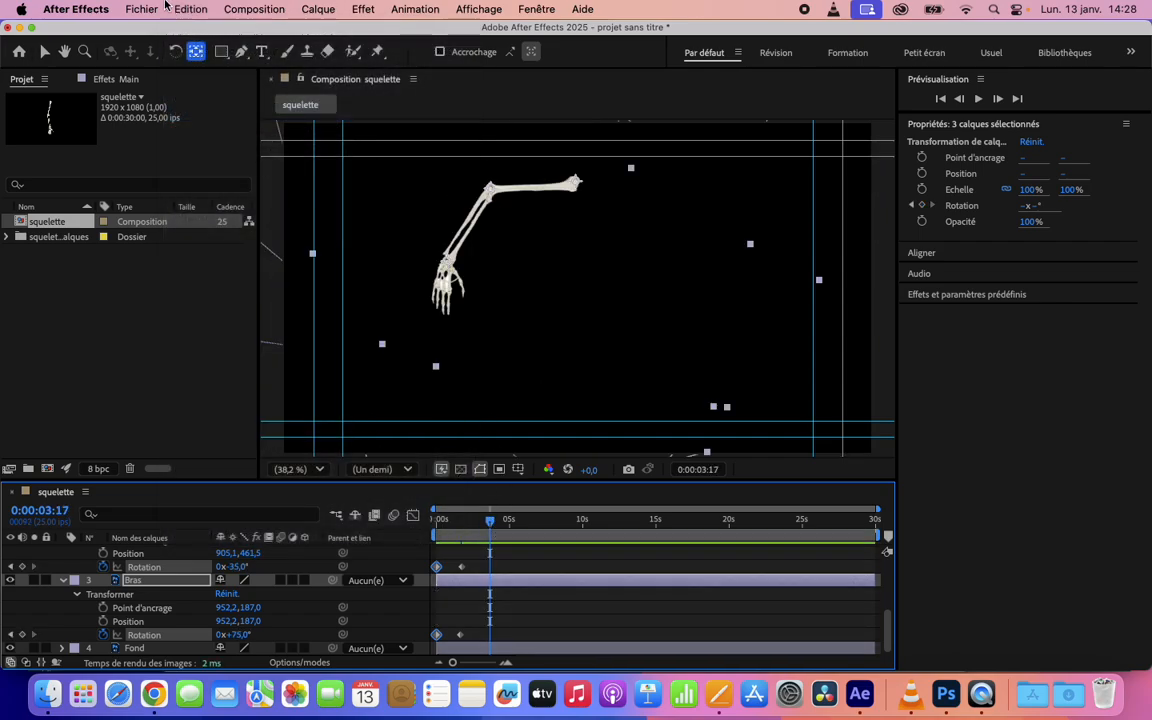
left_click(190, 9)
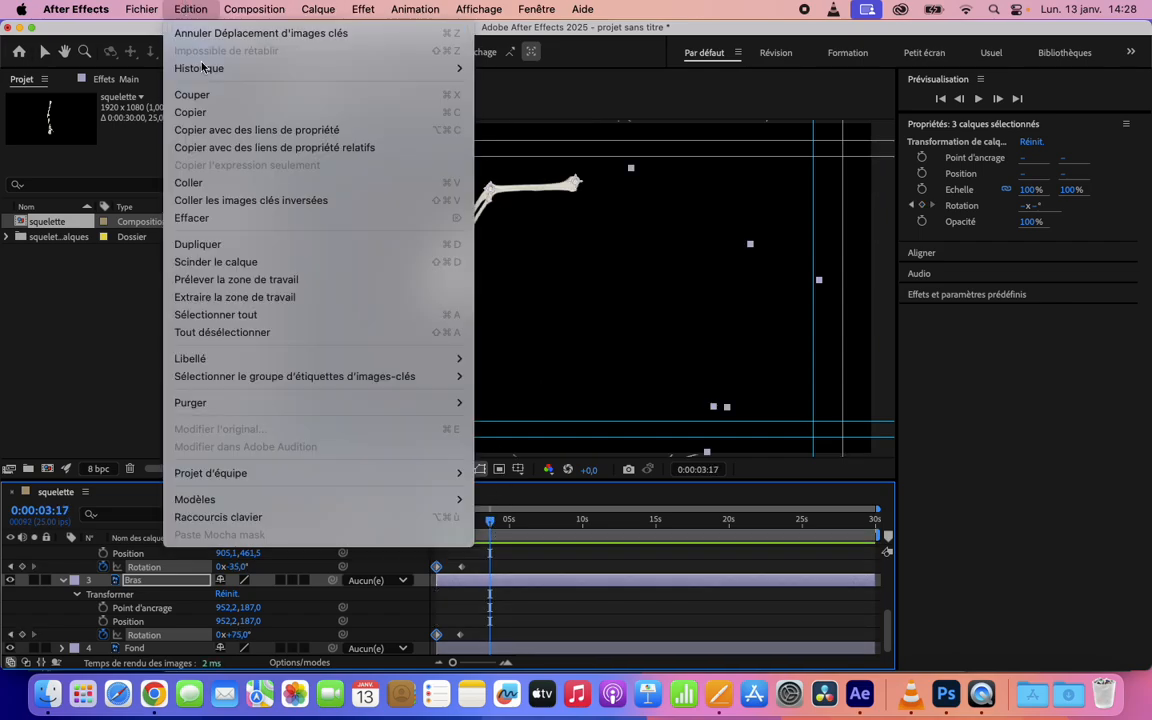
left_click(200, 170)
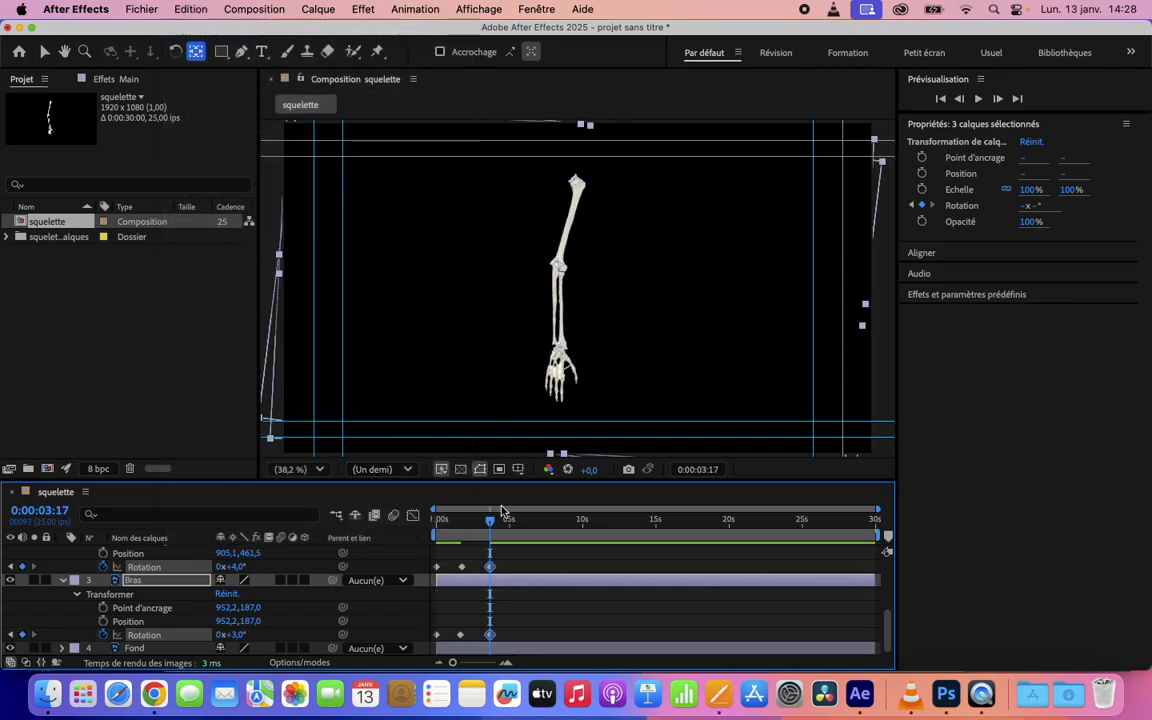
Step: Preview the arm animation from the start and examine its return movement around 0:00:03:08
left_click_drag(494, 527, 268, 533)
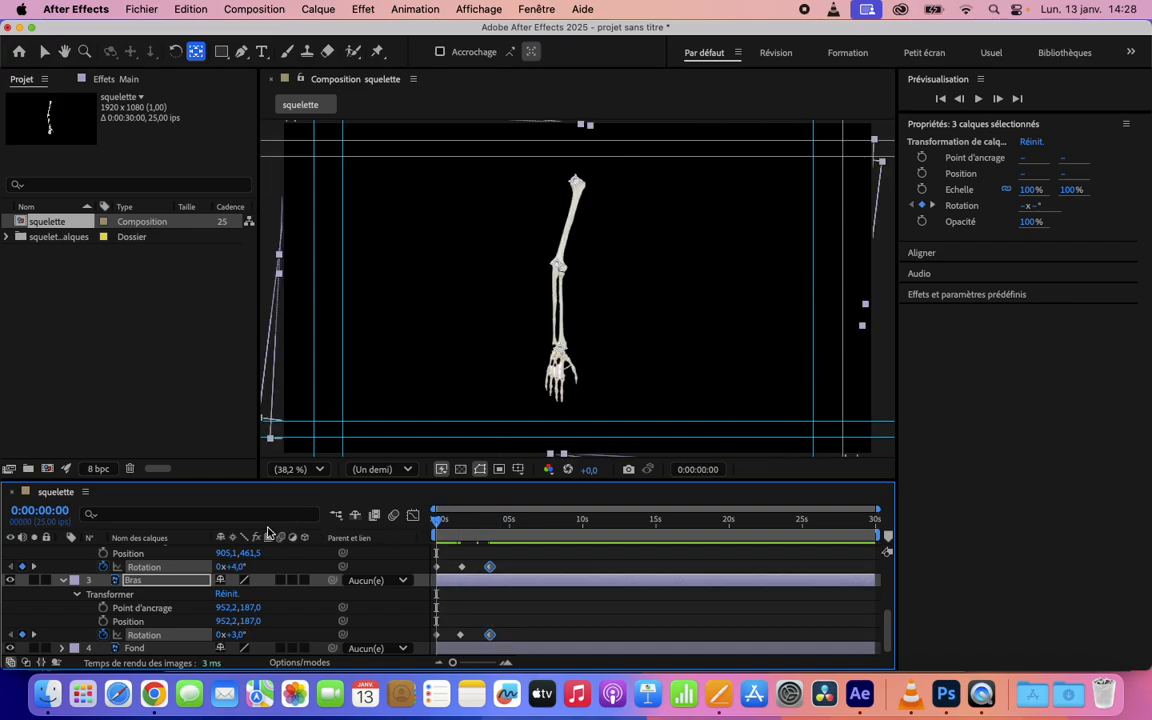
key("space")
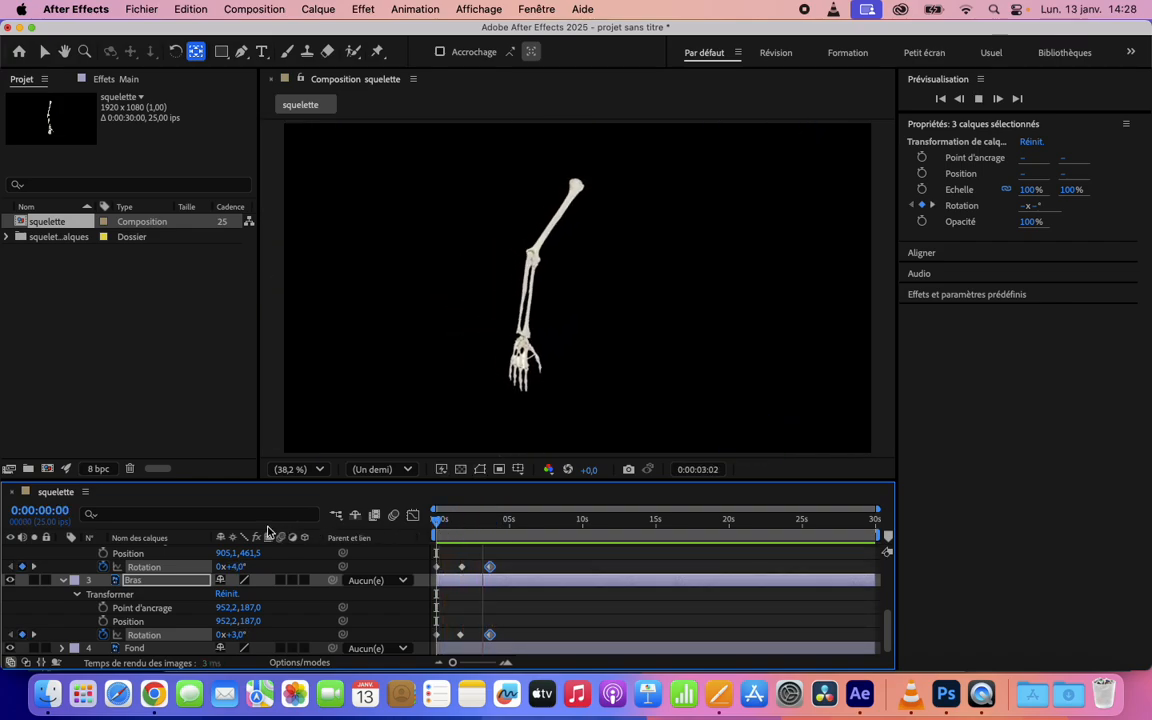
left_click_drag(492, 540, 485, 540)
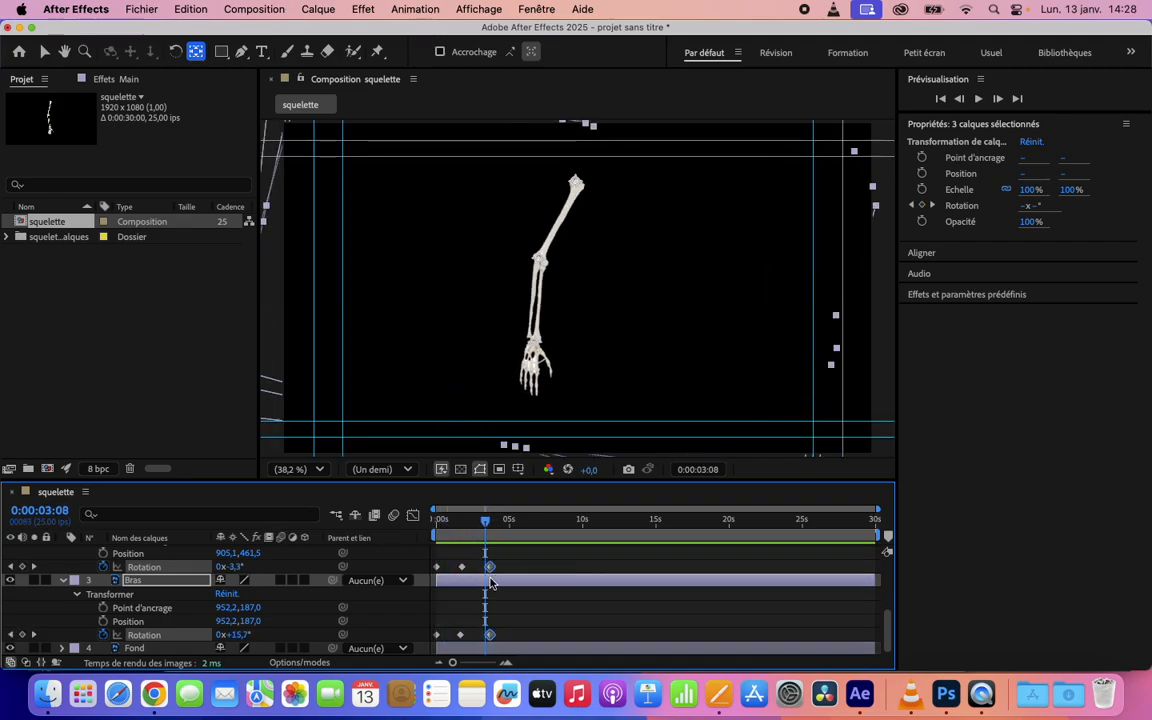
scroll(489, 579, "up", 2)
scroll(488, 576, "down", 1)
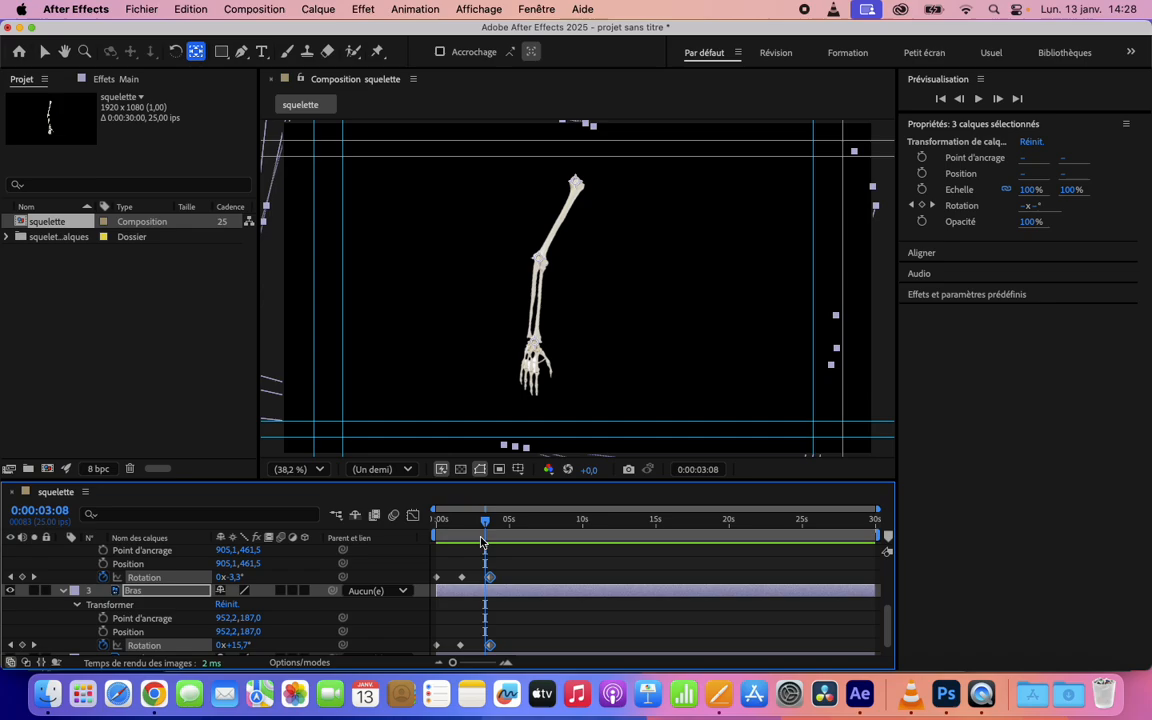
key("space")
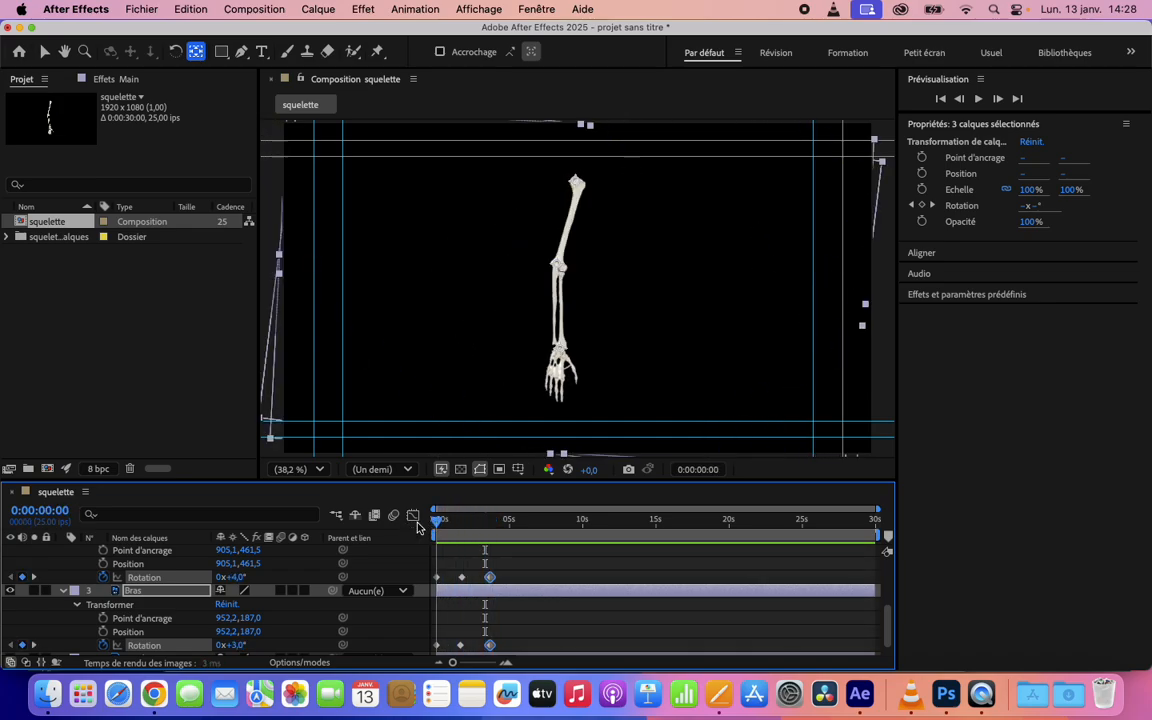